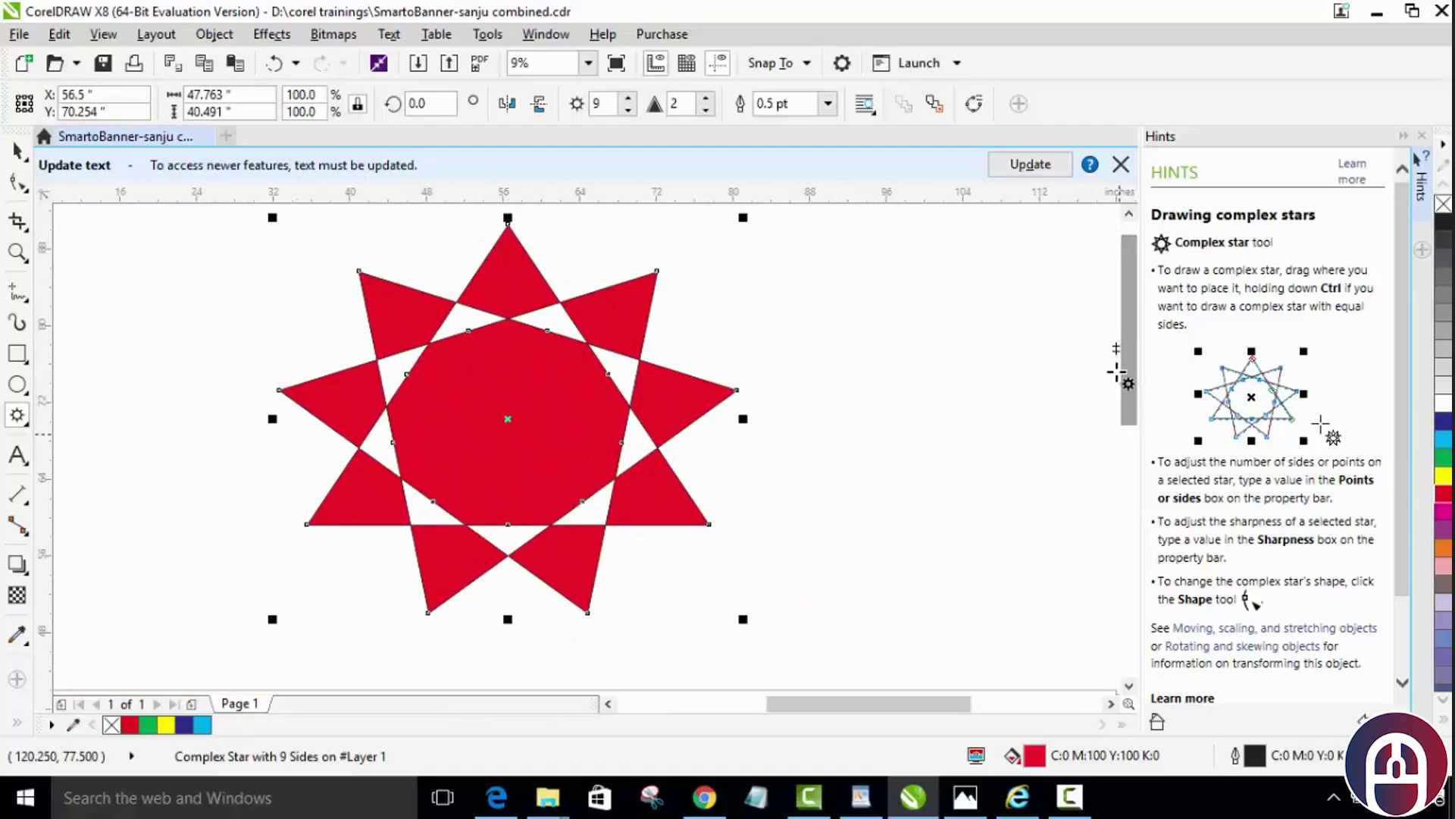
Step: Split the red nine-pointed star along a straight diagonal from upper left to lower right with the Knife tool in 2-point line mode
click(22, 232)
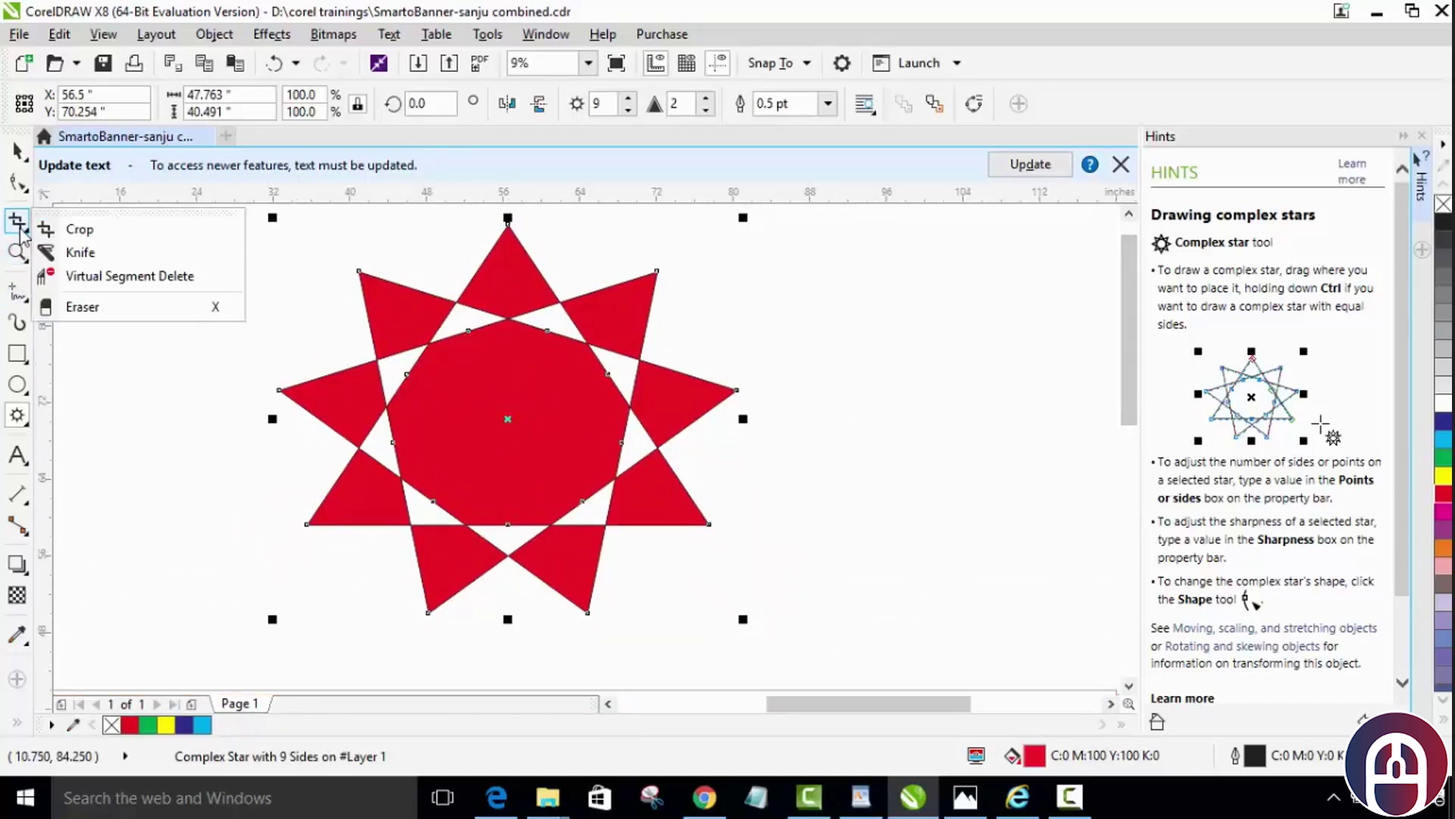
click(80, 252)
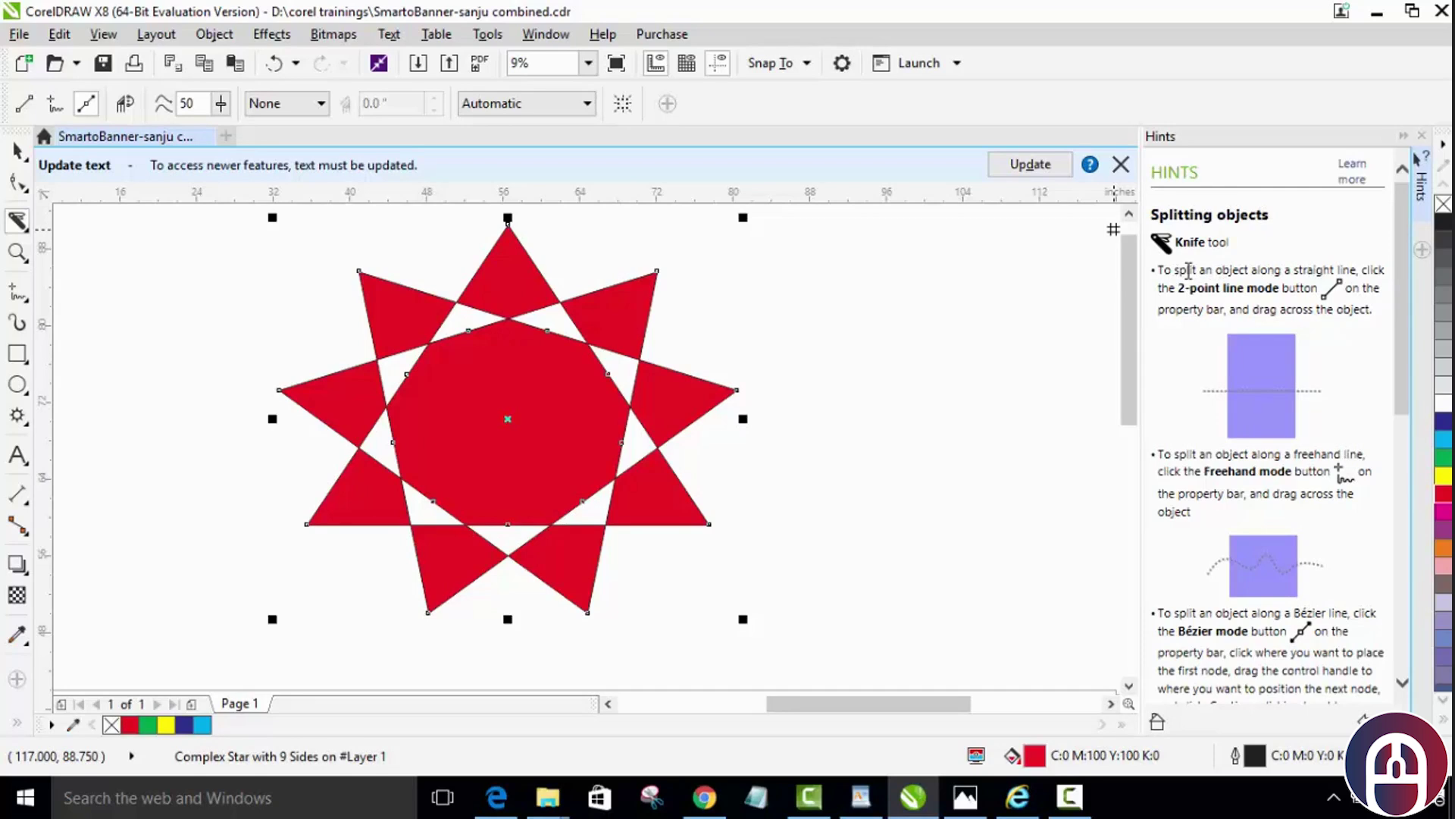
click(23, 104)
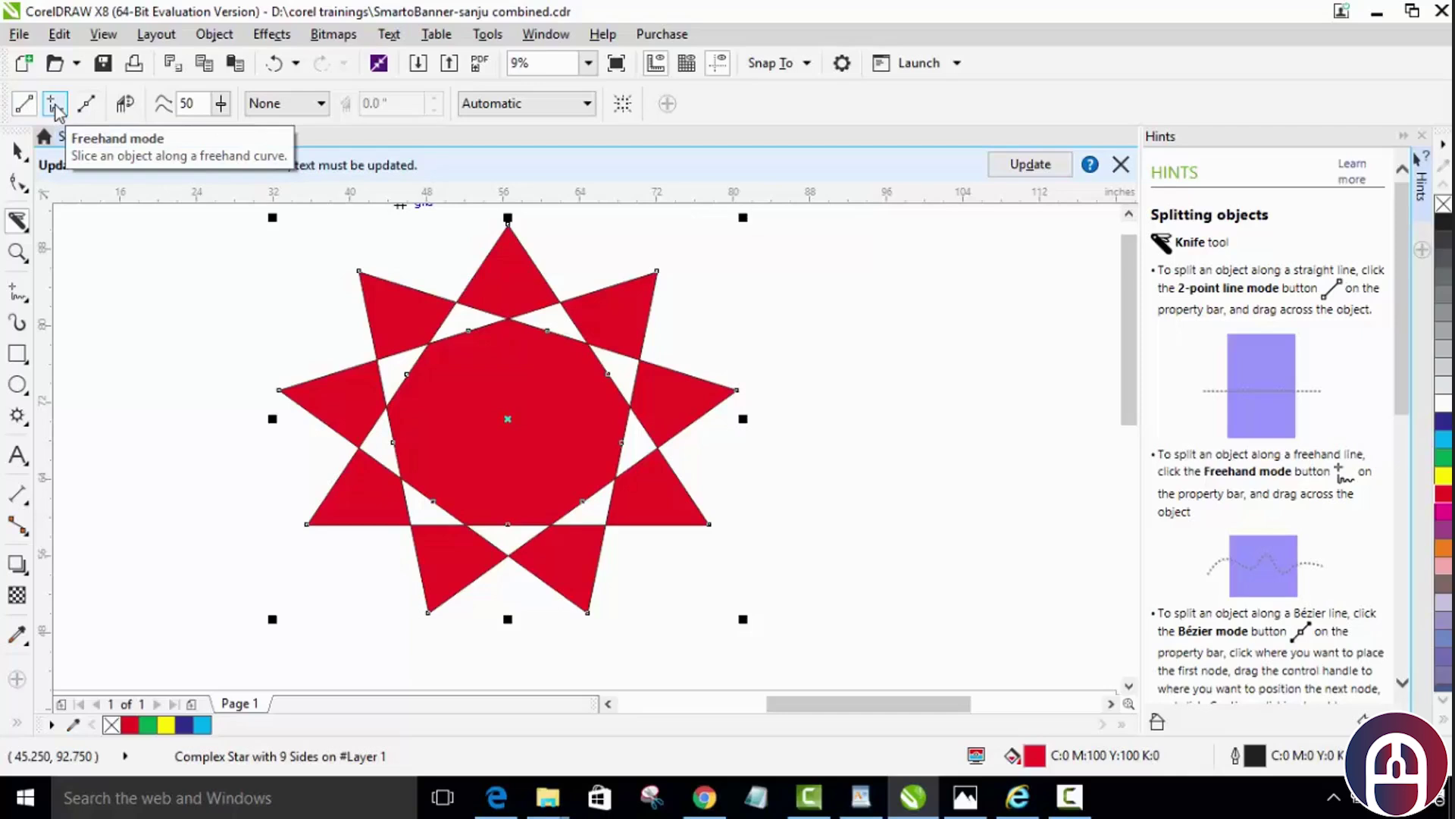
click(89, 112)
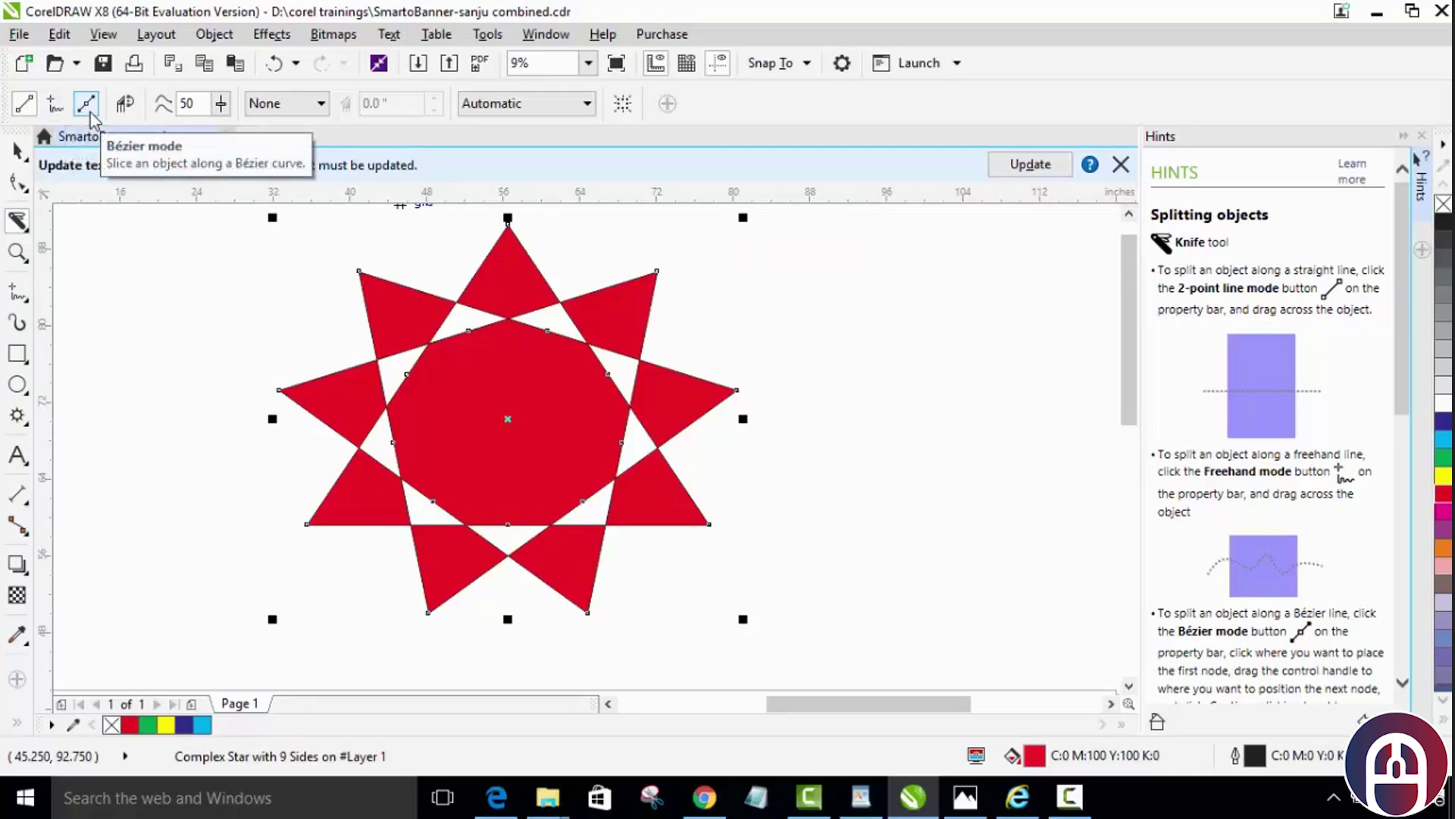
click(23, 106)
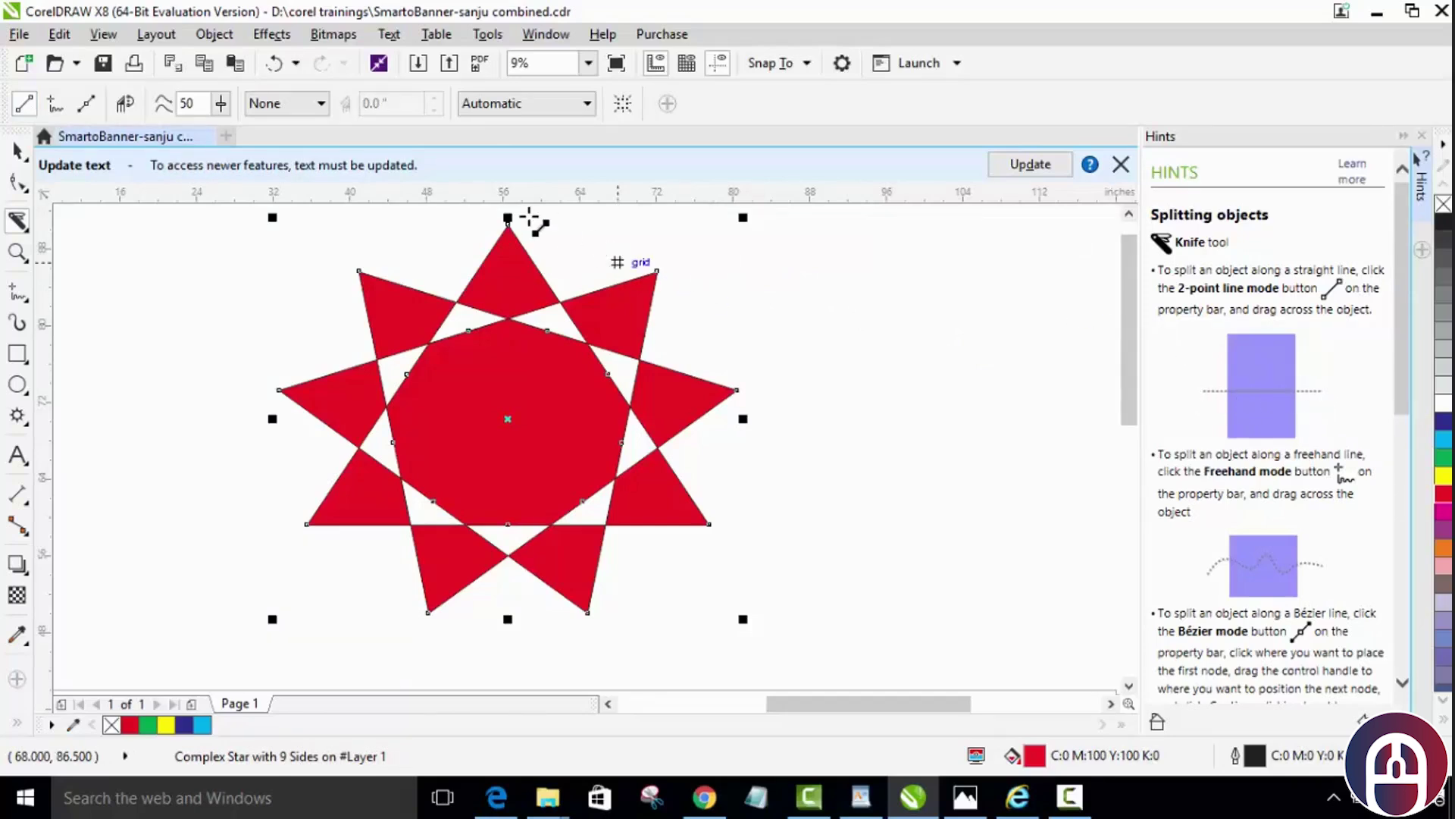
scroll(1358, 447, down, 3)
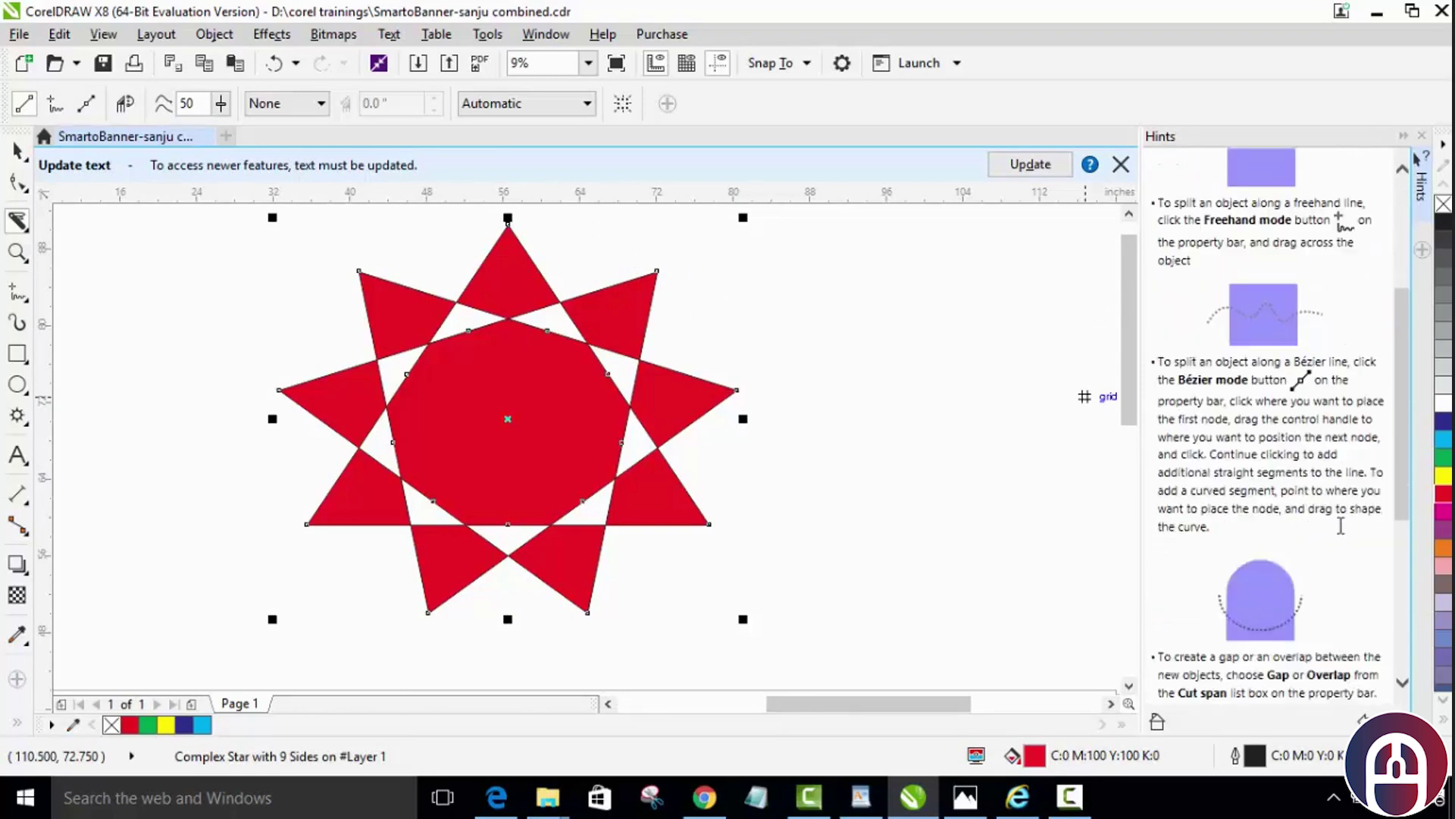
scroll(1332, 510, down, 5)
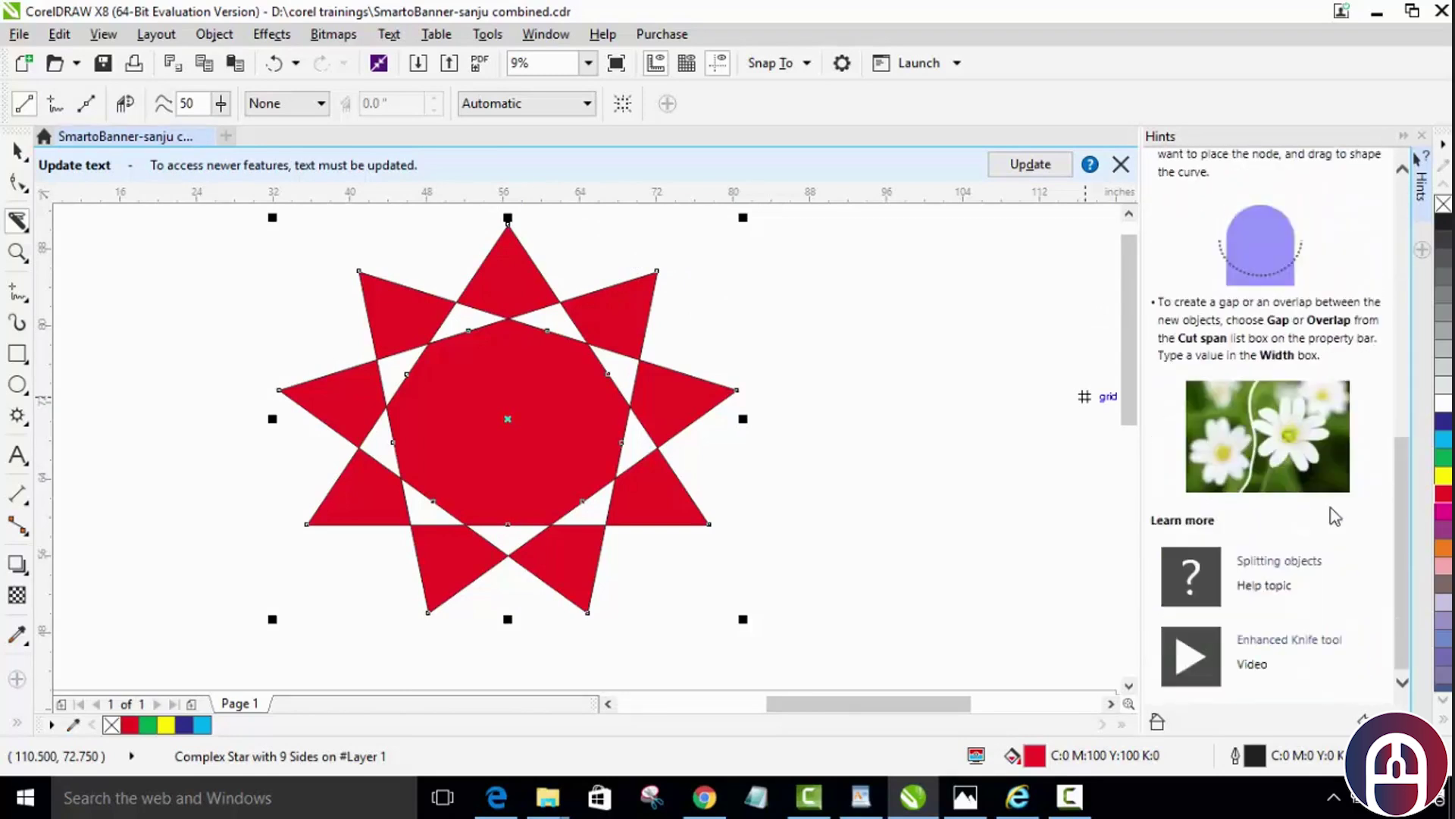
scroll(1335, 517, up, 8)
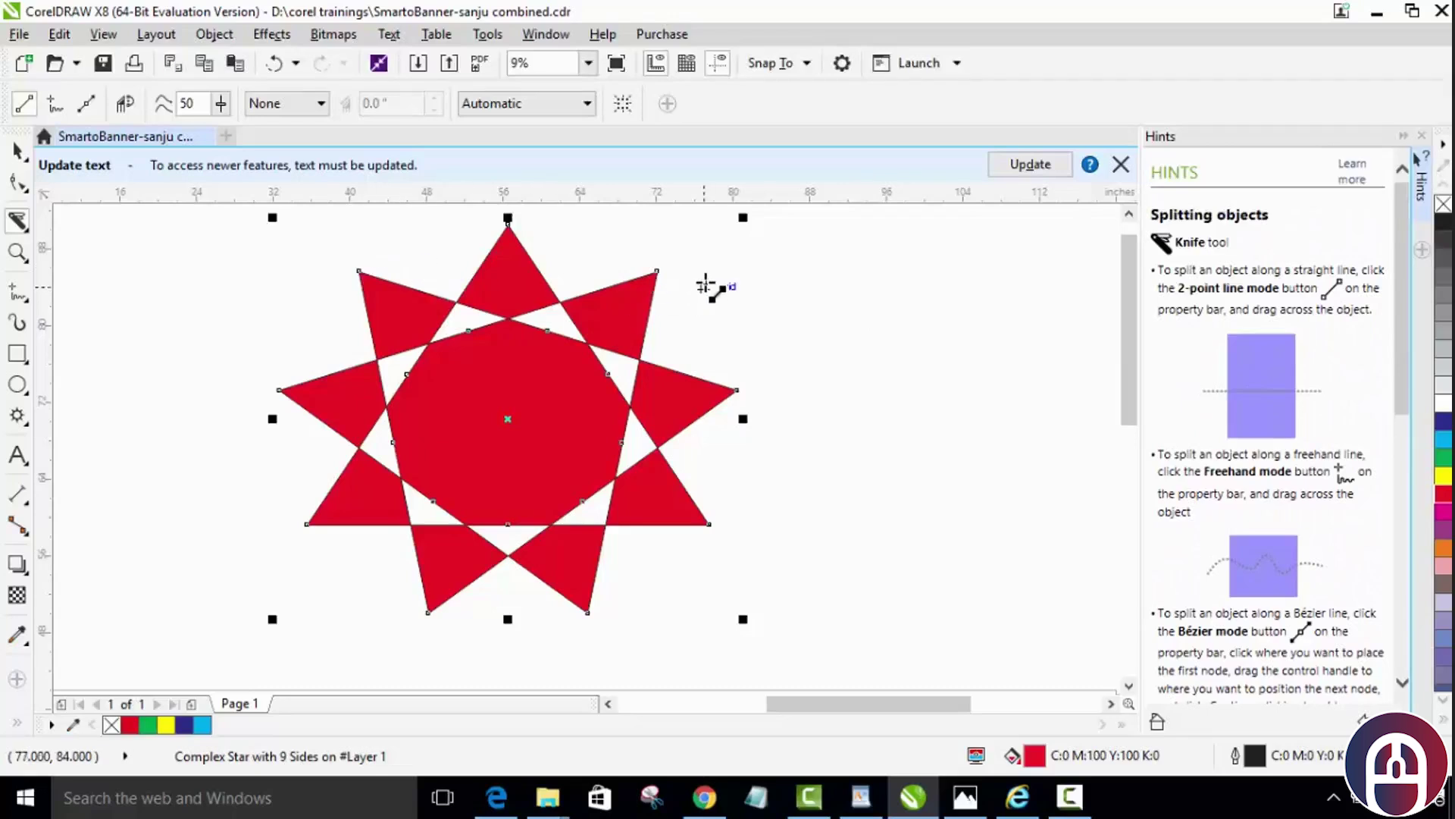
key(Escape)
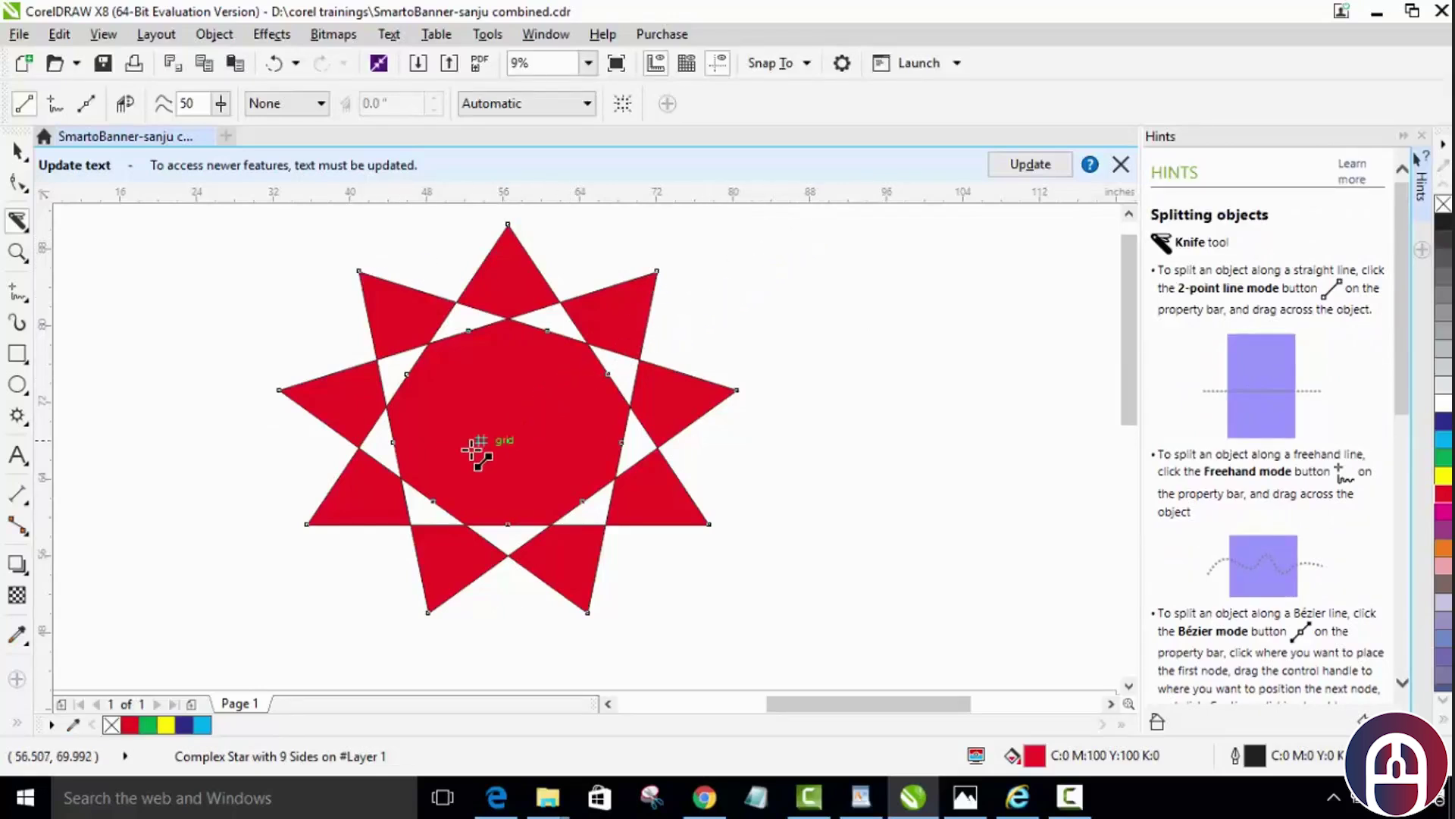
drag(336, 229, 766, 622)
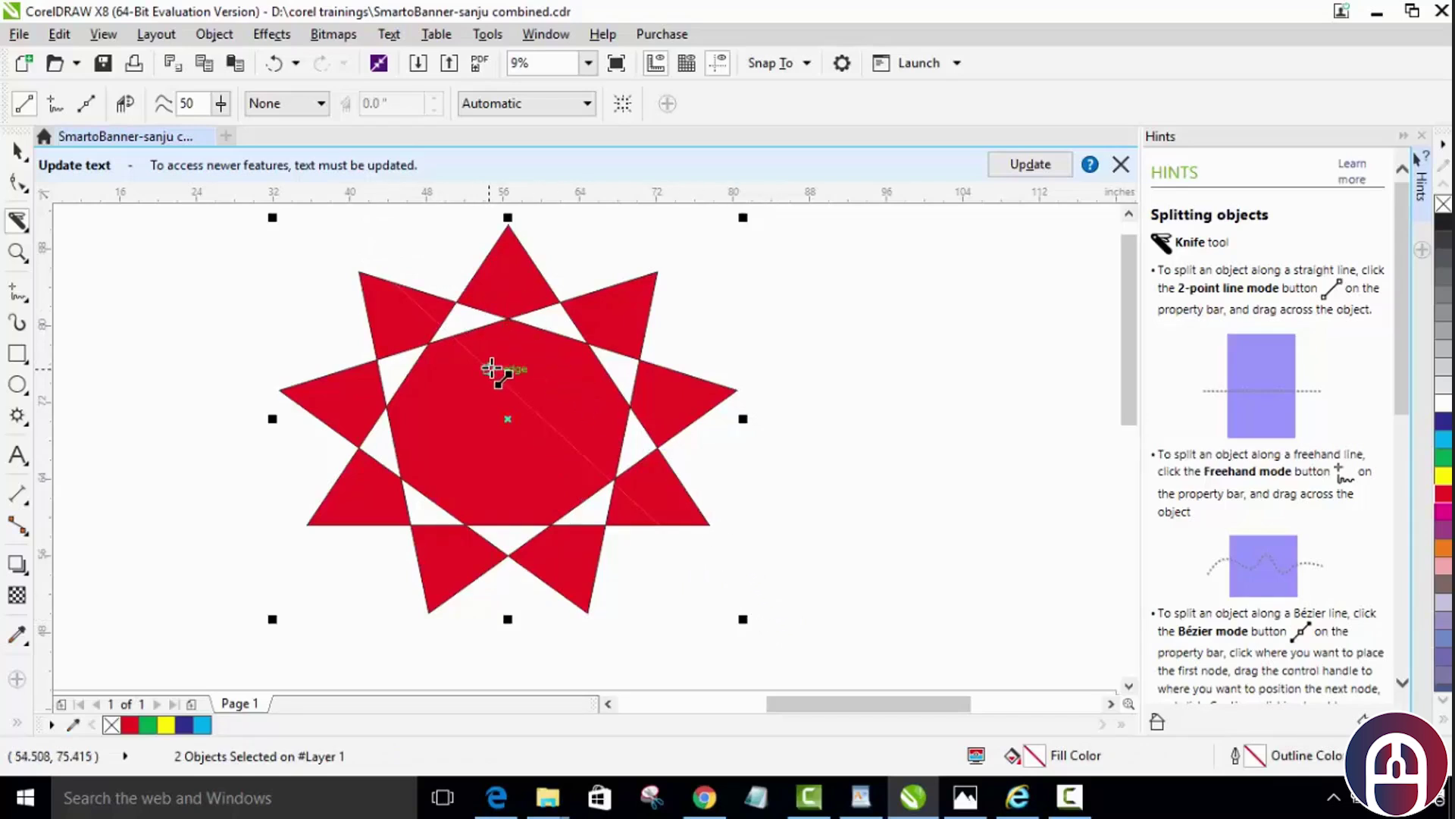
Step: Inspect the diagonal cut, move the star's upper-right half away from the rest, and undo both the move and the cut
scroll(491, 369, up, 4)
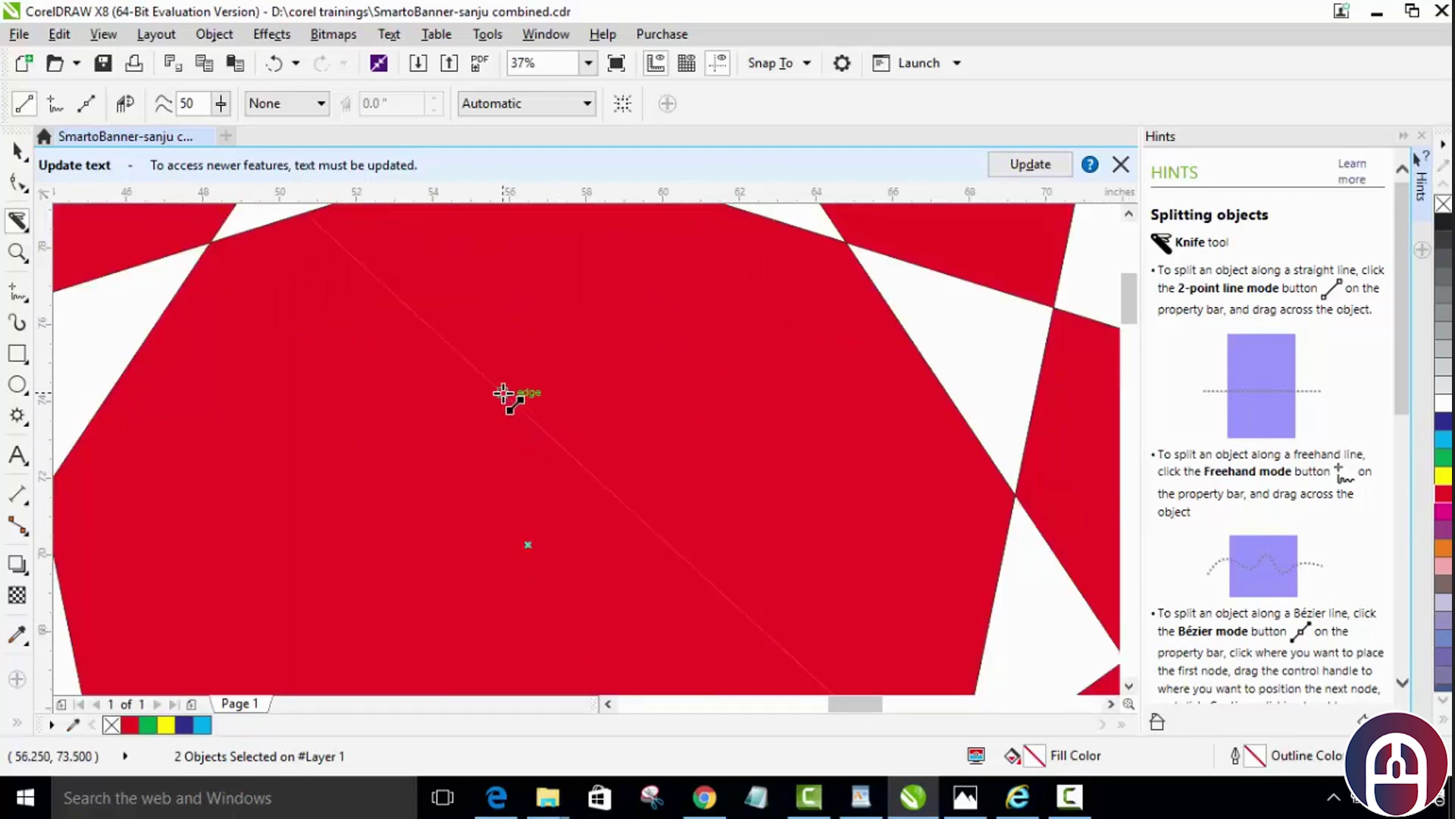
scroll(526, 421, up, 4)
scroll(528, 420, down, 10)
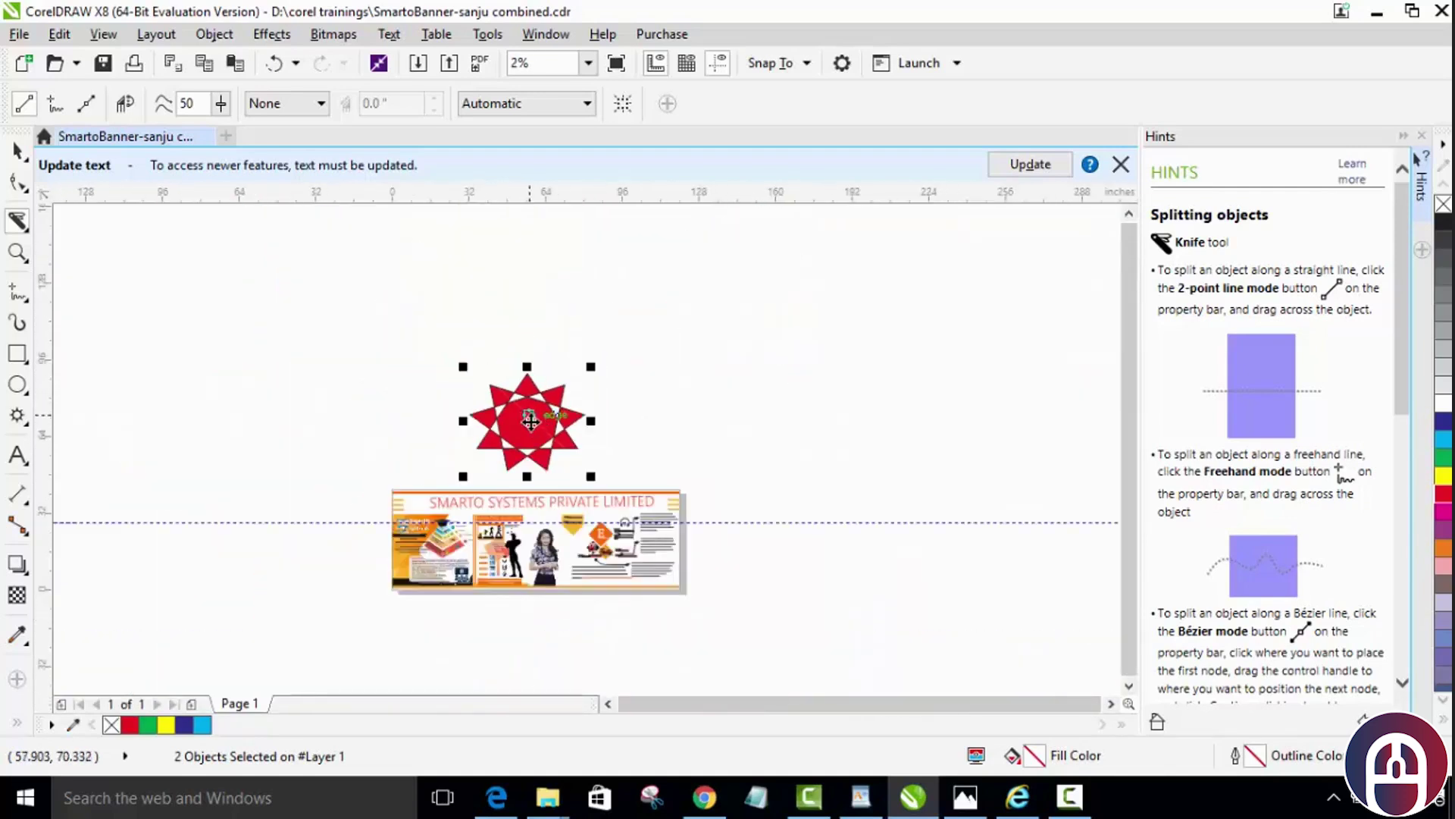
scroll(530, 421, up, 6)
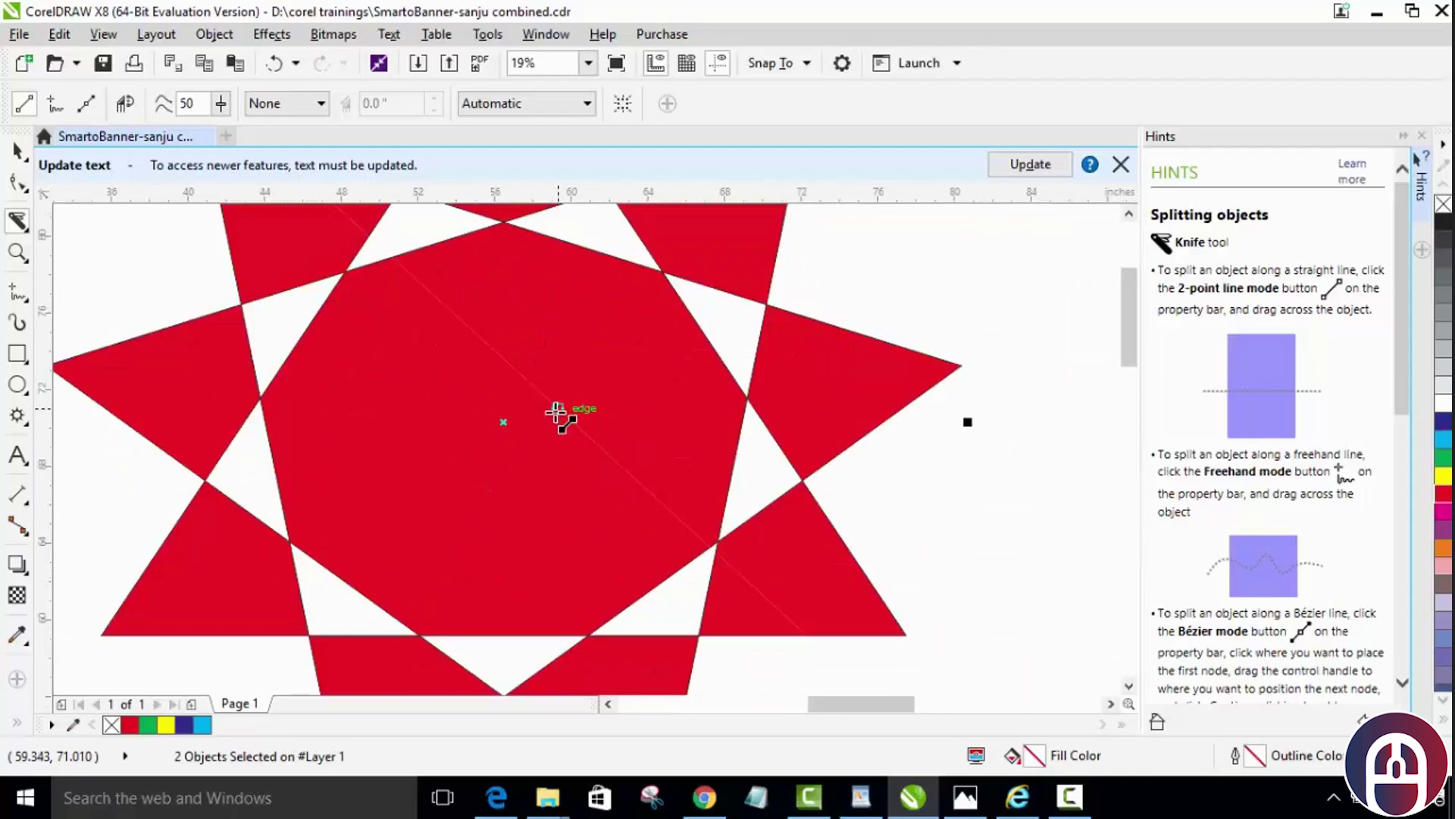
scroll(573, 413, down, 3)
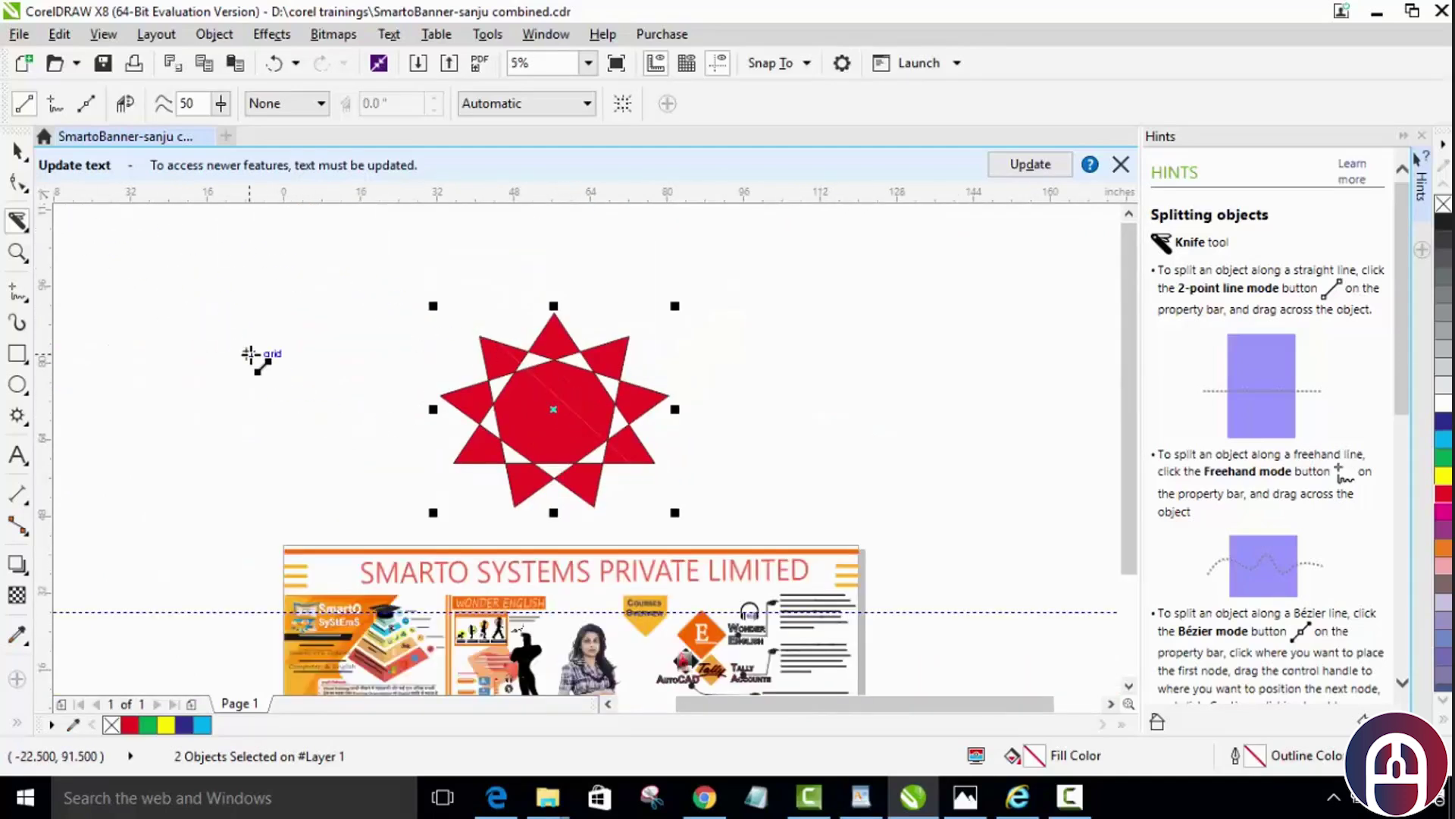
key(space)
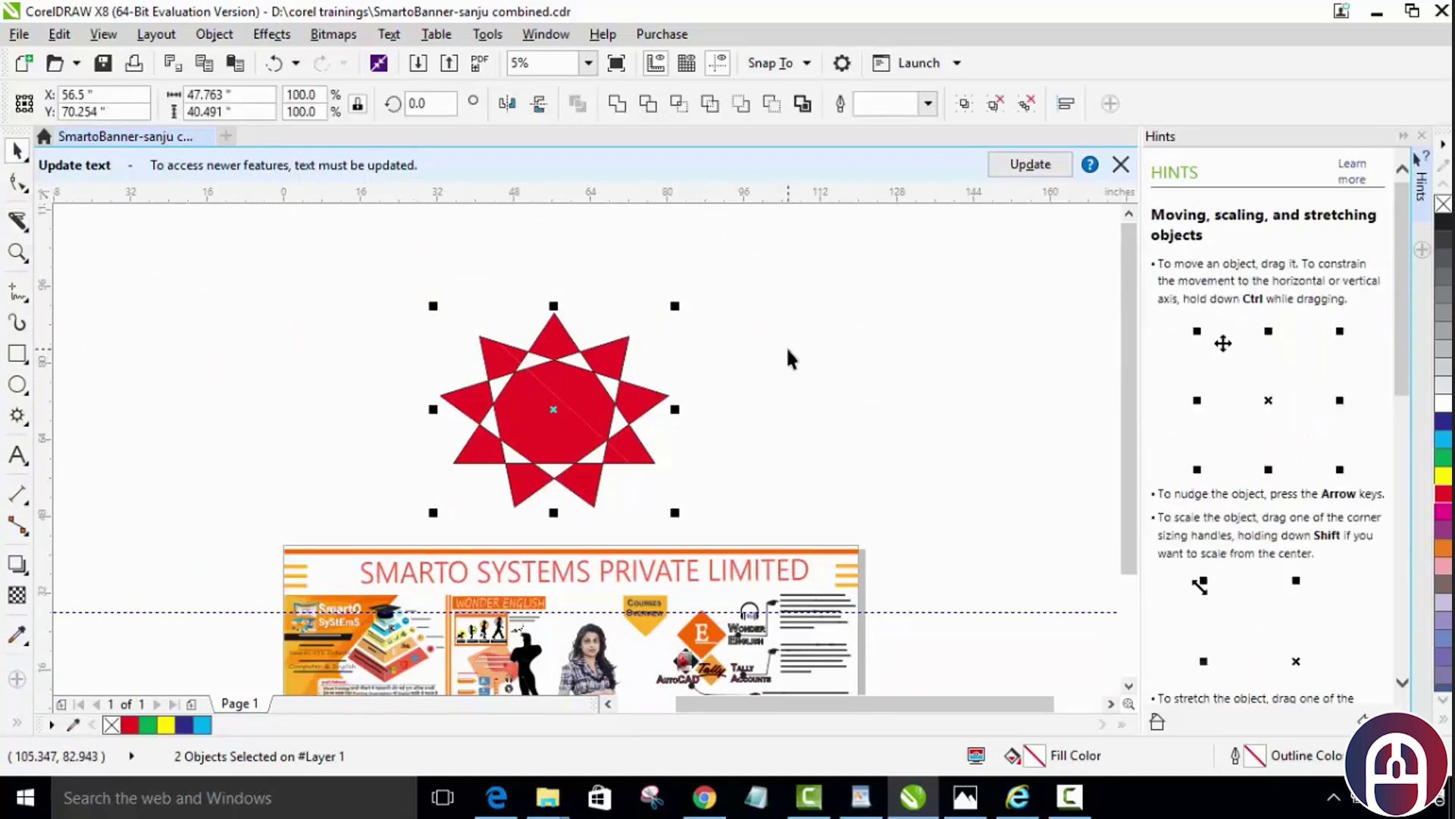
click(854, 334)
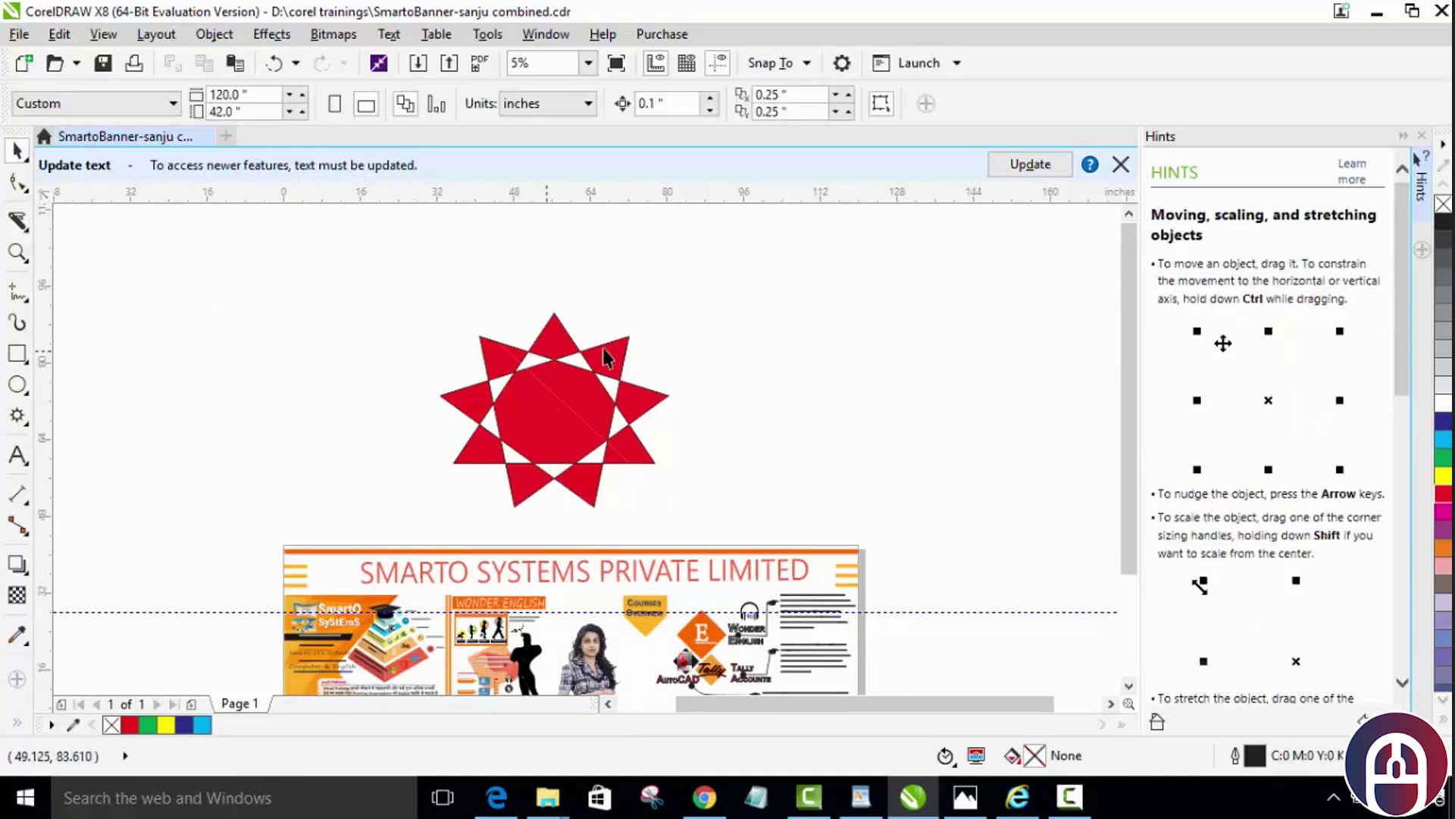
click(584, 393)
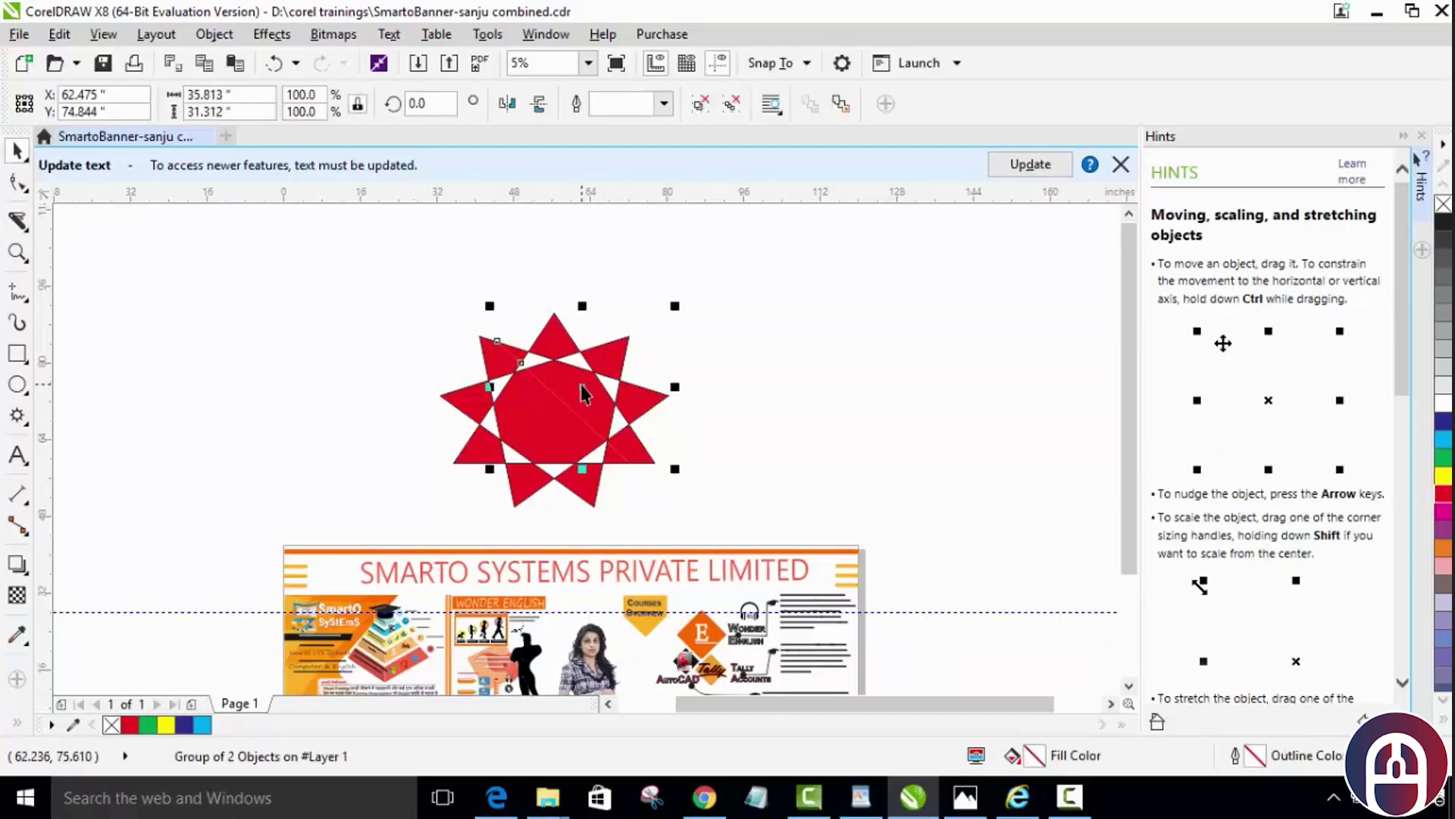
click(476, 459)
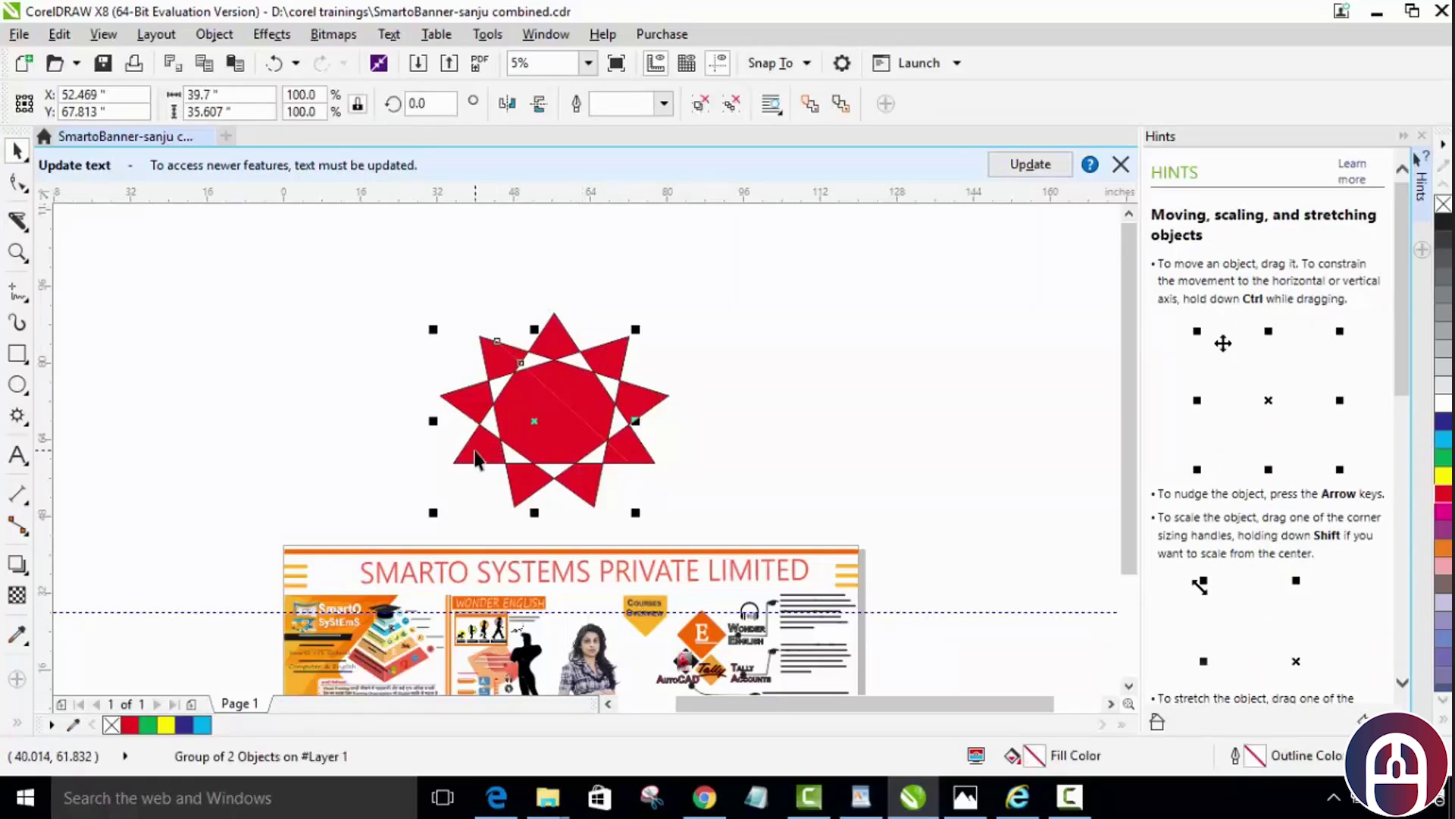
click(562, 338)
drag(585, 390, 682, 346)
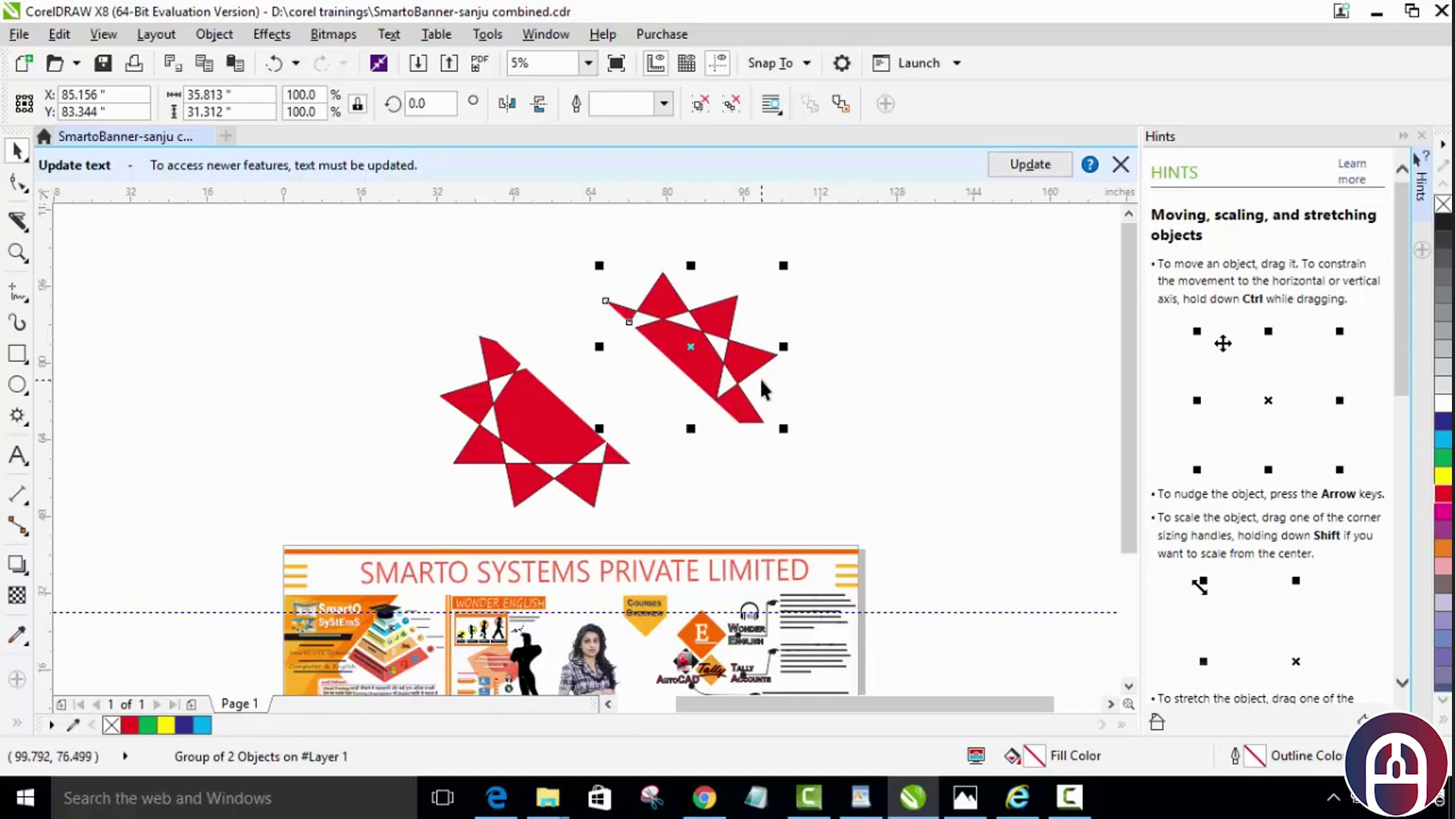
key(ctrl+z)
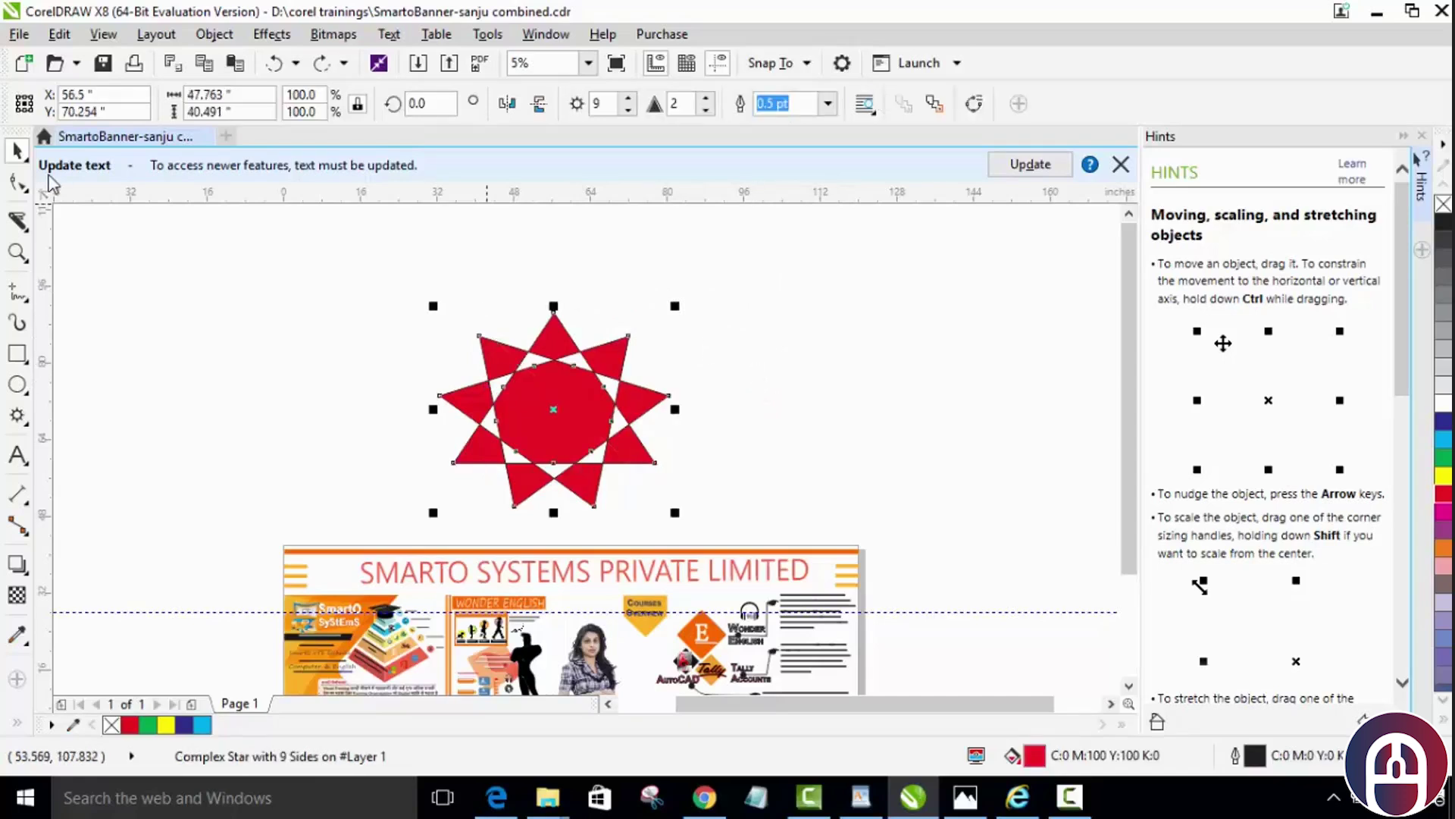
Step: Cut all the way around the star's solid central area with the Knife tool in Freehand mode
click(18, 221)
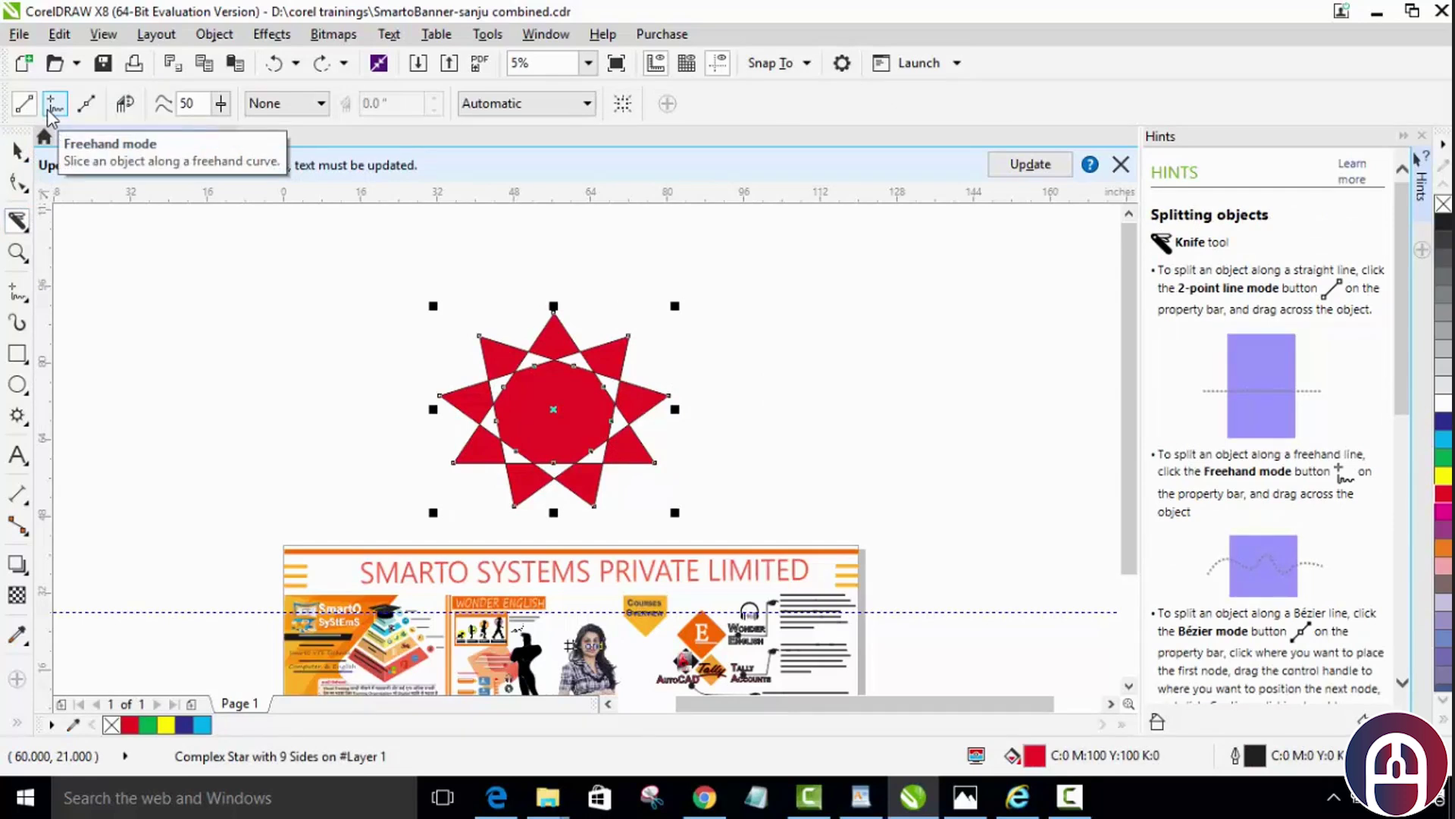
click(55, 106)
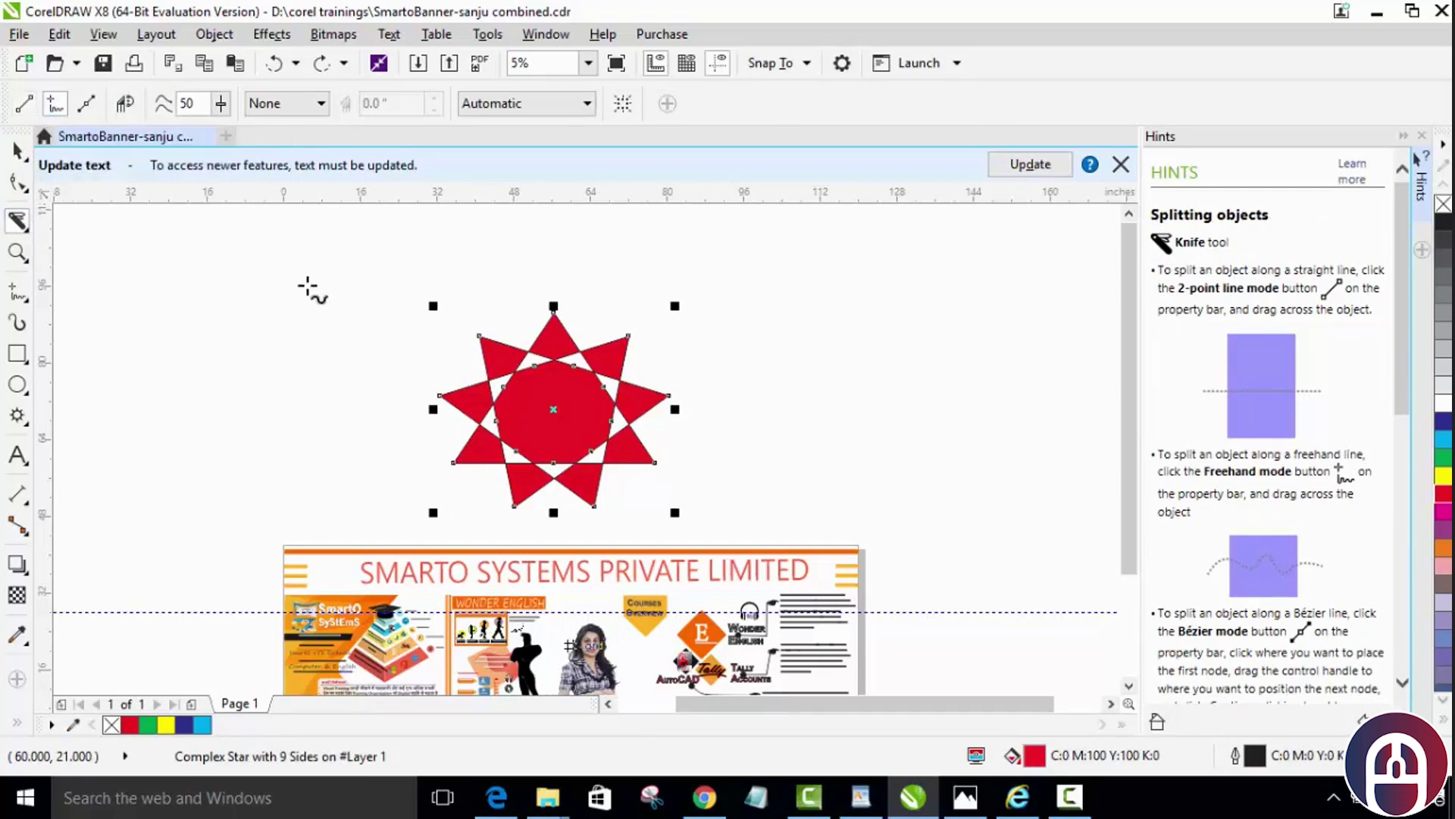
scroll(567, 425, up, 2)
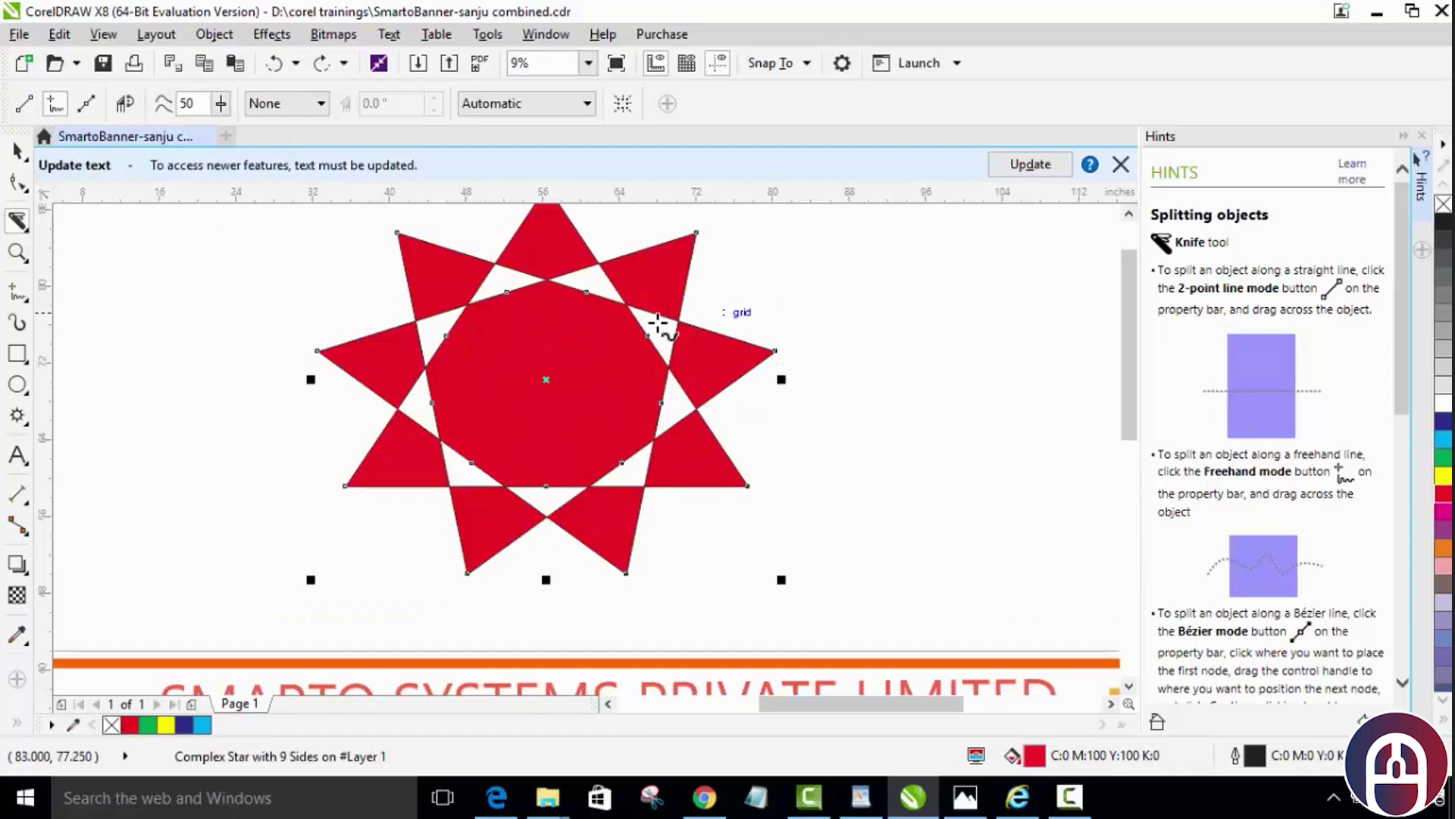
mouse_move(483, 292)
mouse_down()
mouse_move(432, 338)
mouse_move(428, 400)
mouse_move(457, 460)
mouse_move(501, 497)
mouse_move(633, 486)
mouse_move(680, 407)
mouse_move(638, 303)
mouse_move(534, 284)
mouse_move(481, 300)
mouse_up()
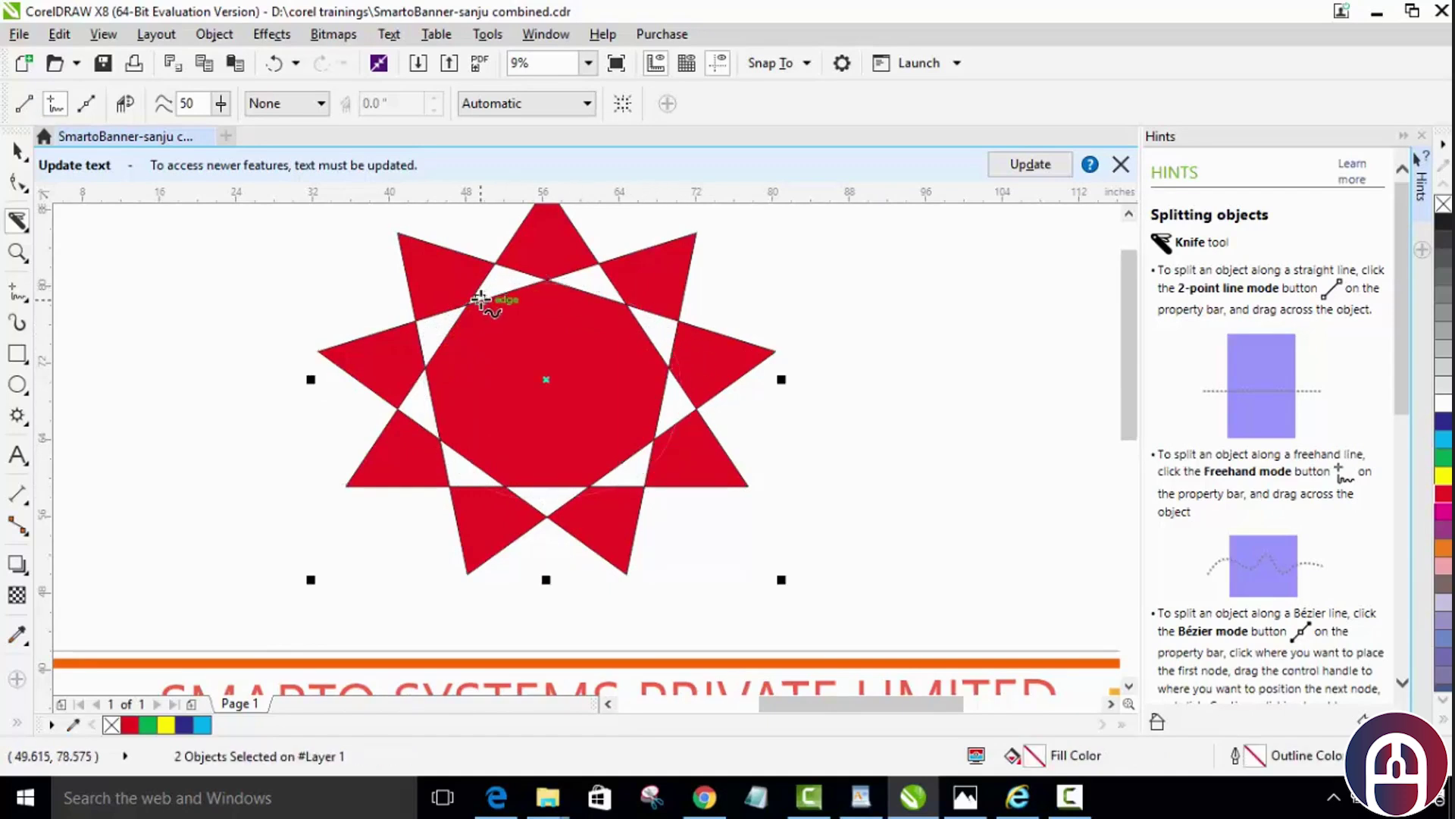
Step: Move the cut-out centre to the right of the star's outer points, and undo the move and the freehand cut
click(16, 151)
click(577, 365)
click(773, 298)
click(591, 380)
drag(536, 374, 942, 319)
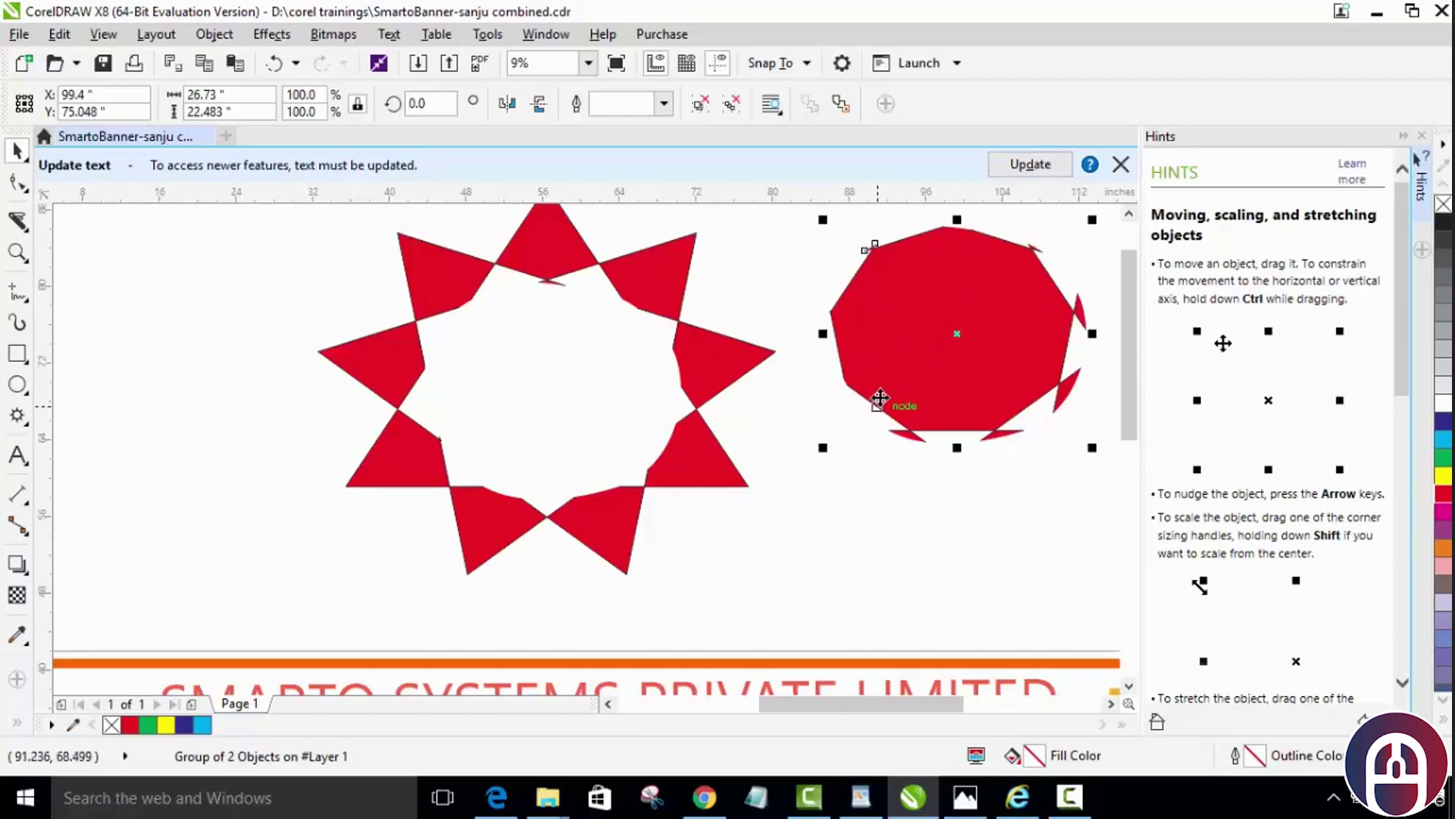
key(ctrl+z)
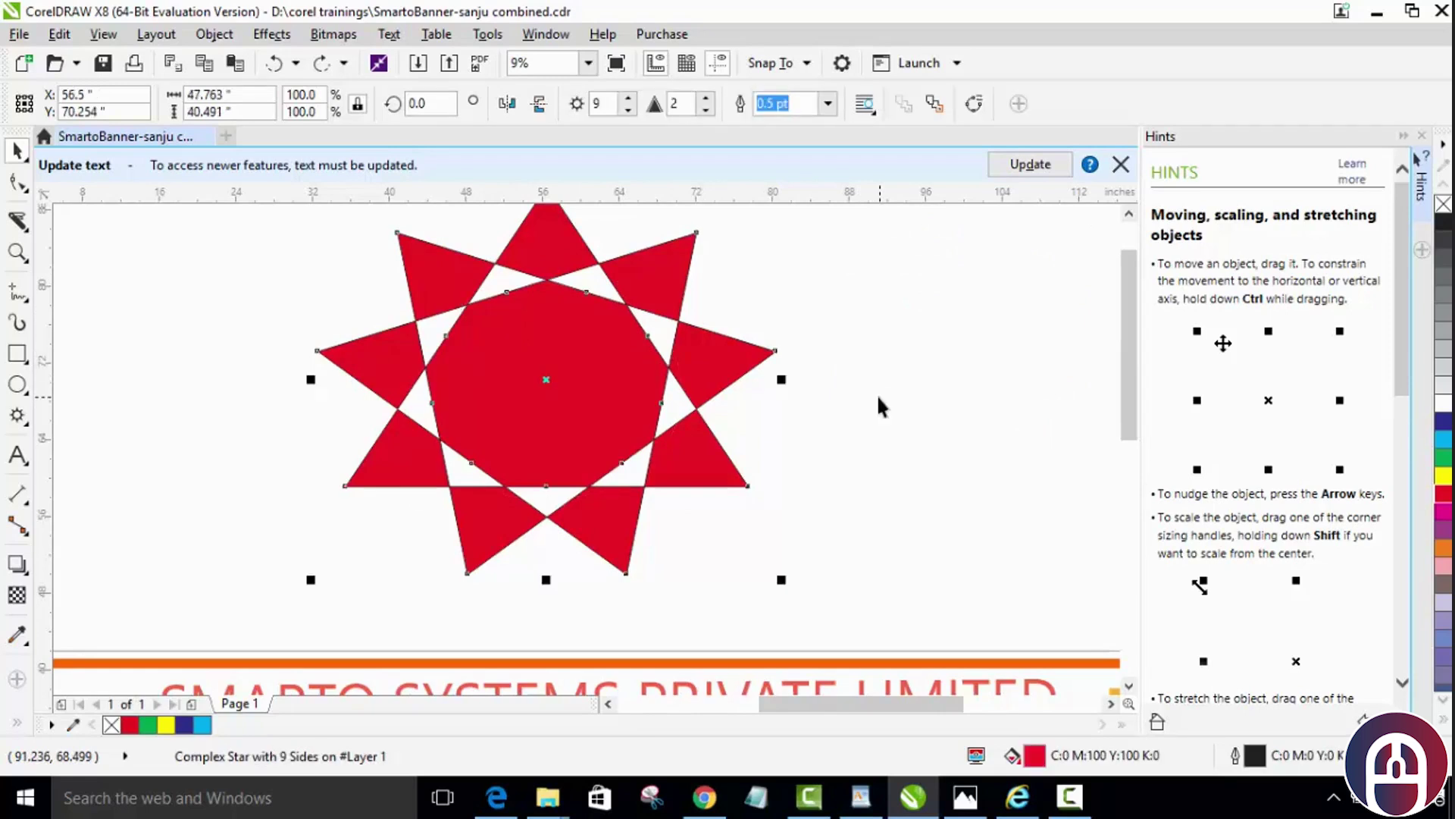
Step: Cut the star with the Knife tool in Bézier mode, curving across its lower half and closing the path around its lower-left points
click(17, 221)
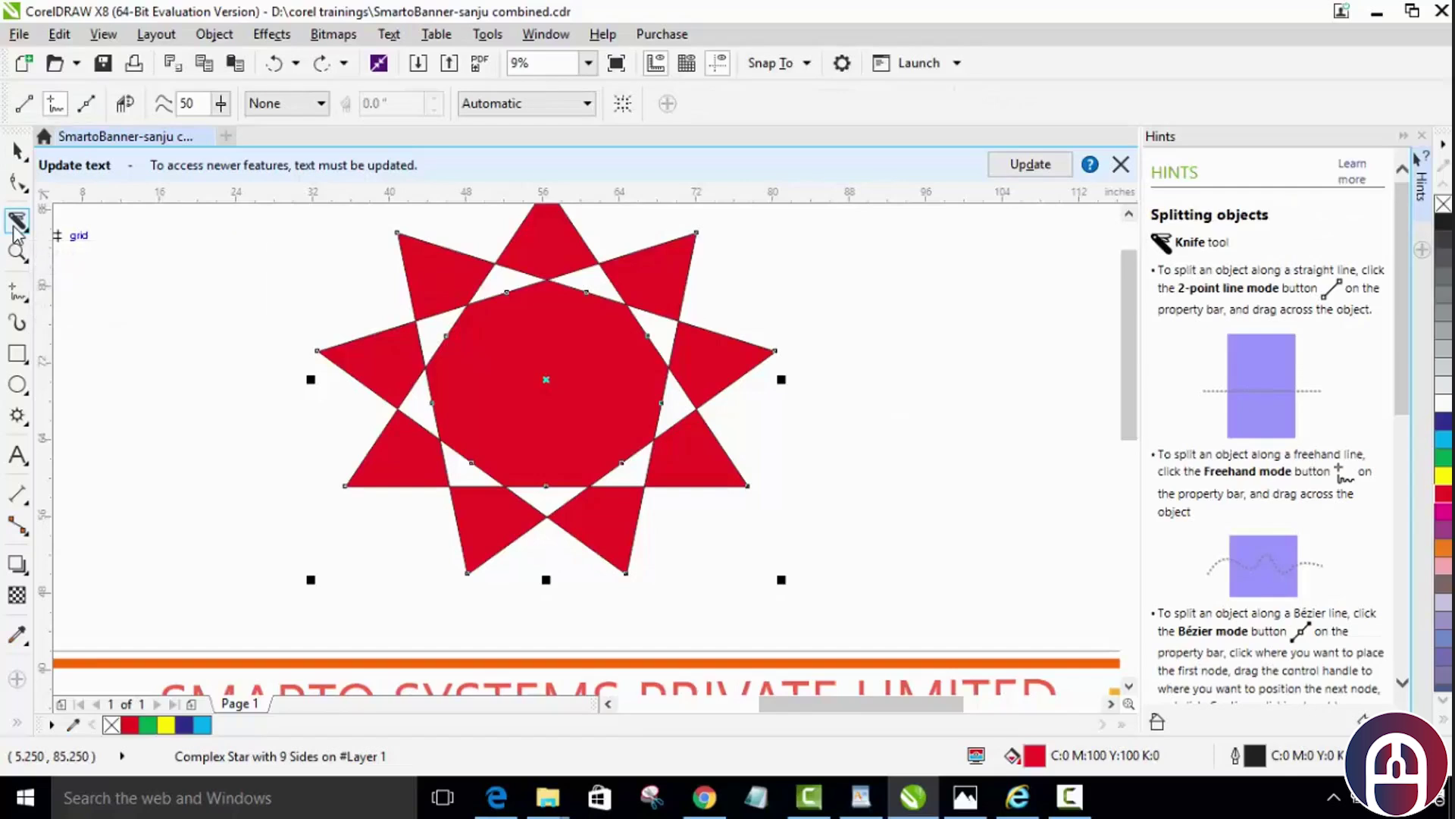
click(89, 112)
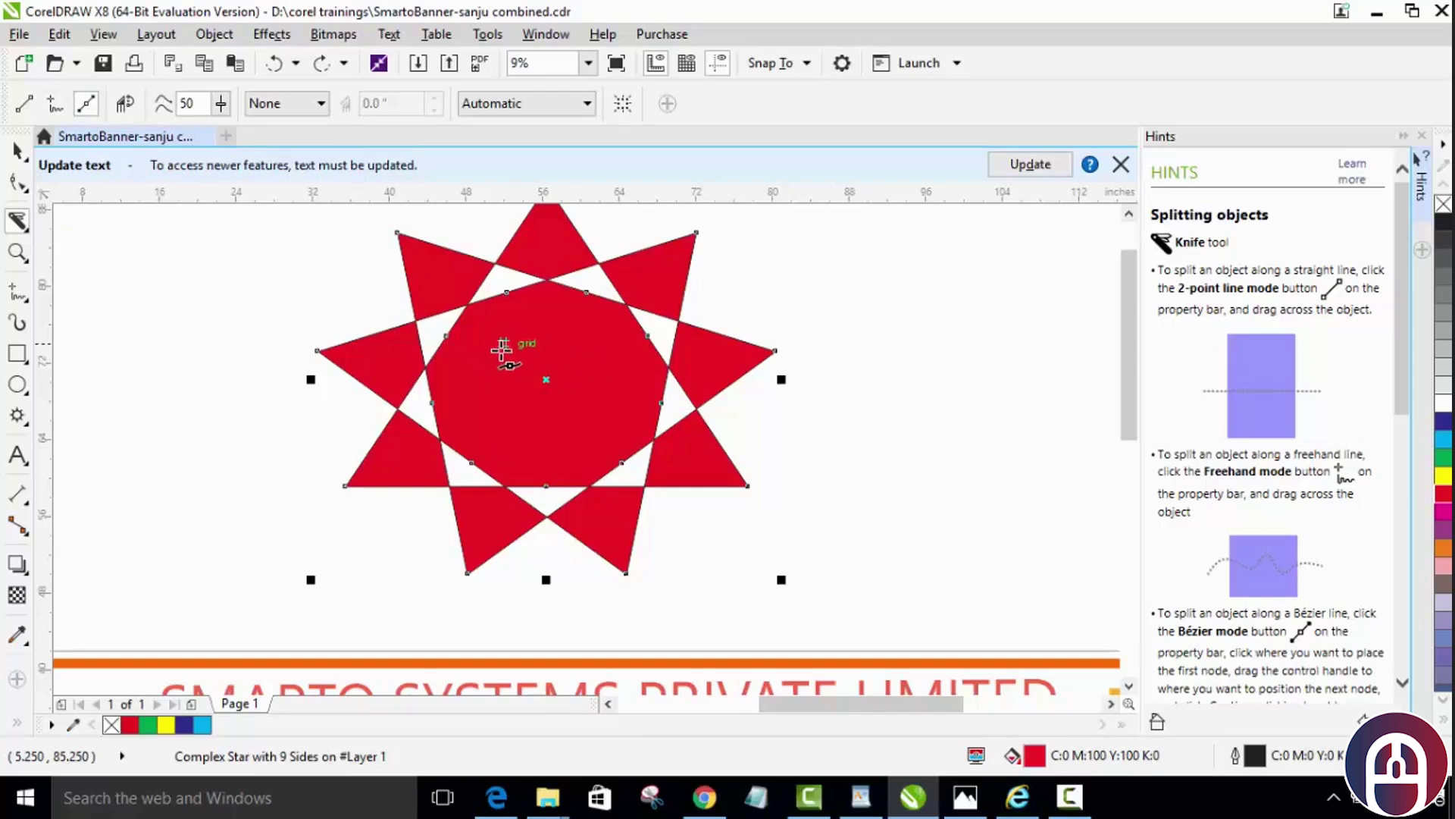
click(305, 466)
drag(364, 408, 675, 443)
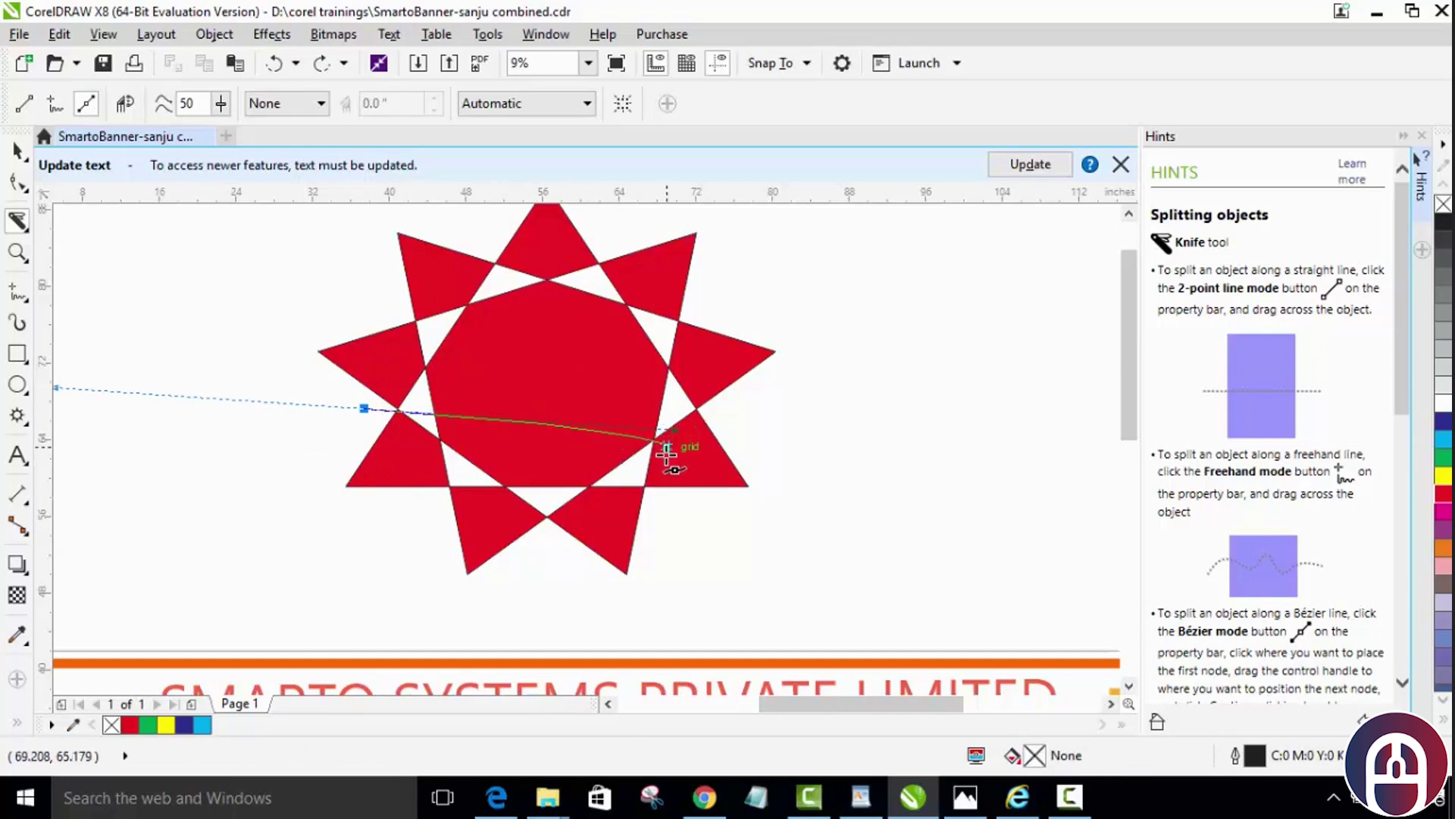
drag(630, 526, 561, 578)
click(451, 595)
click(335, 493)
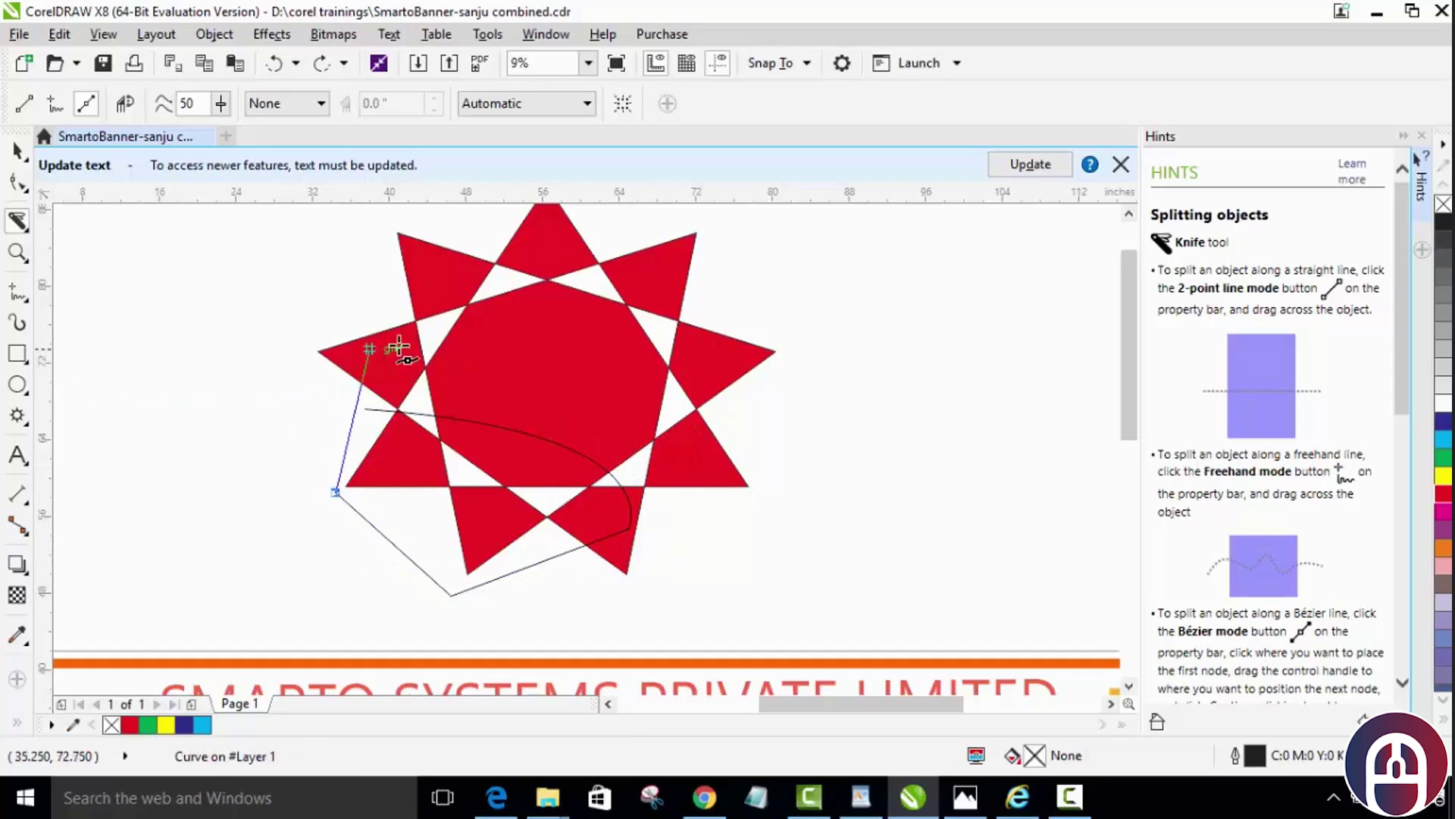
click(530, 285)
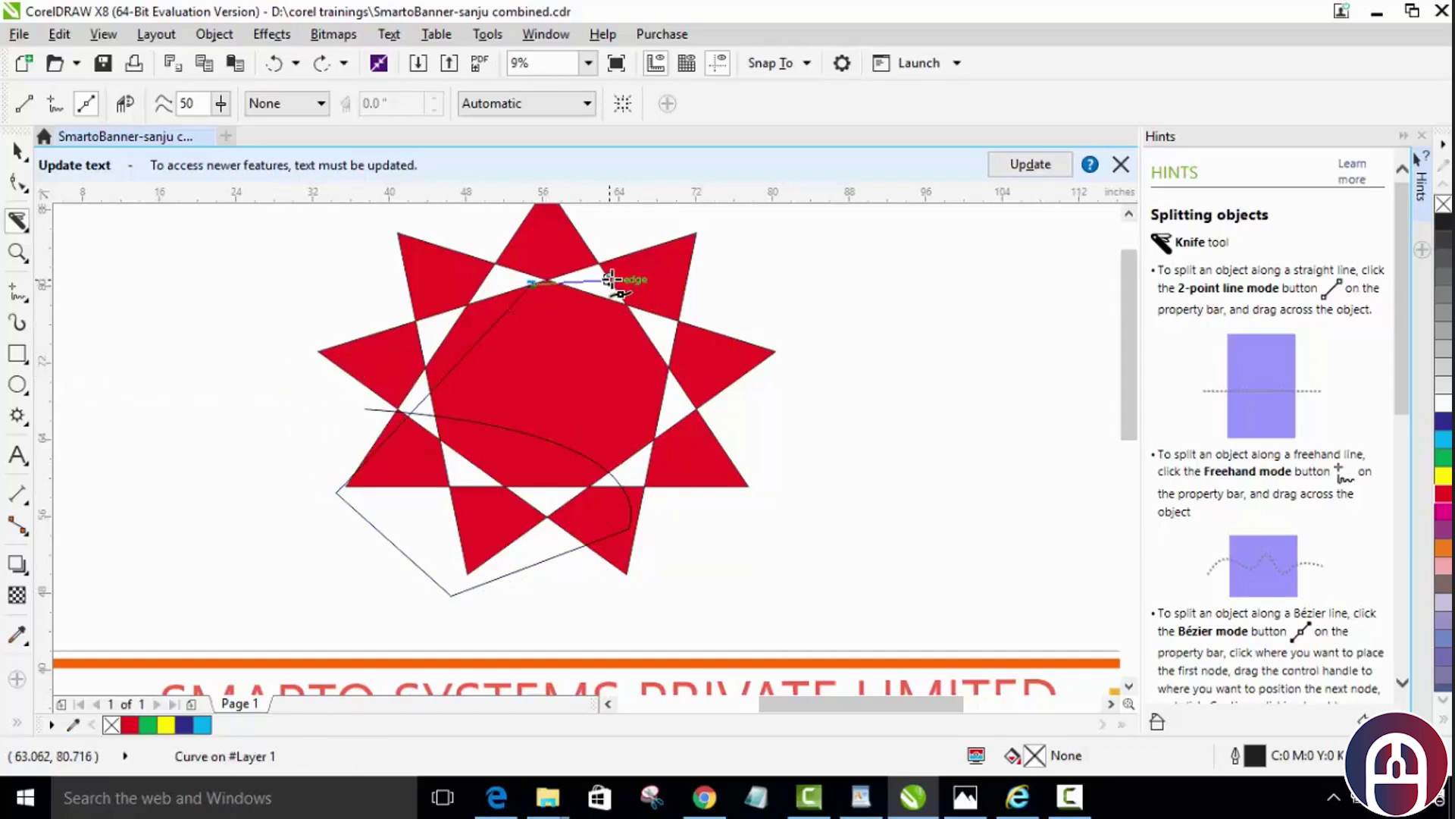
click(604, 241)
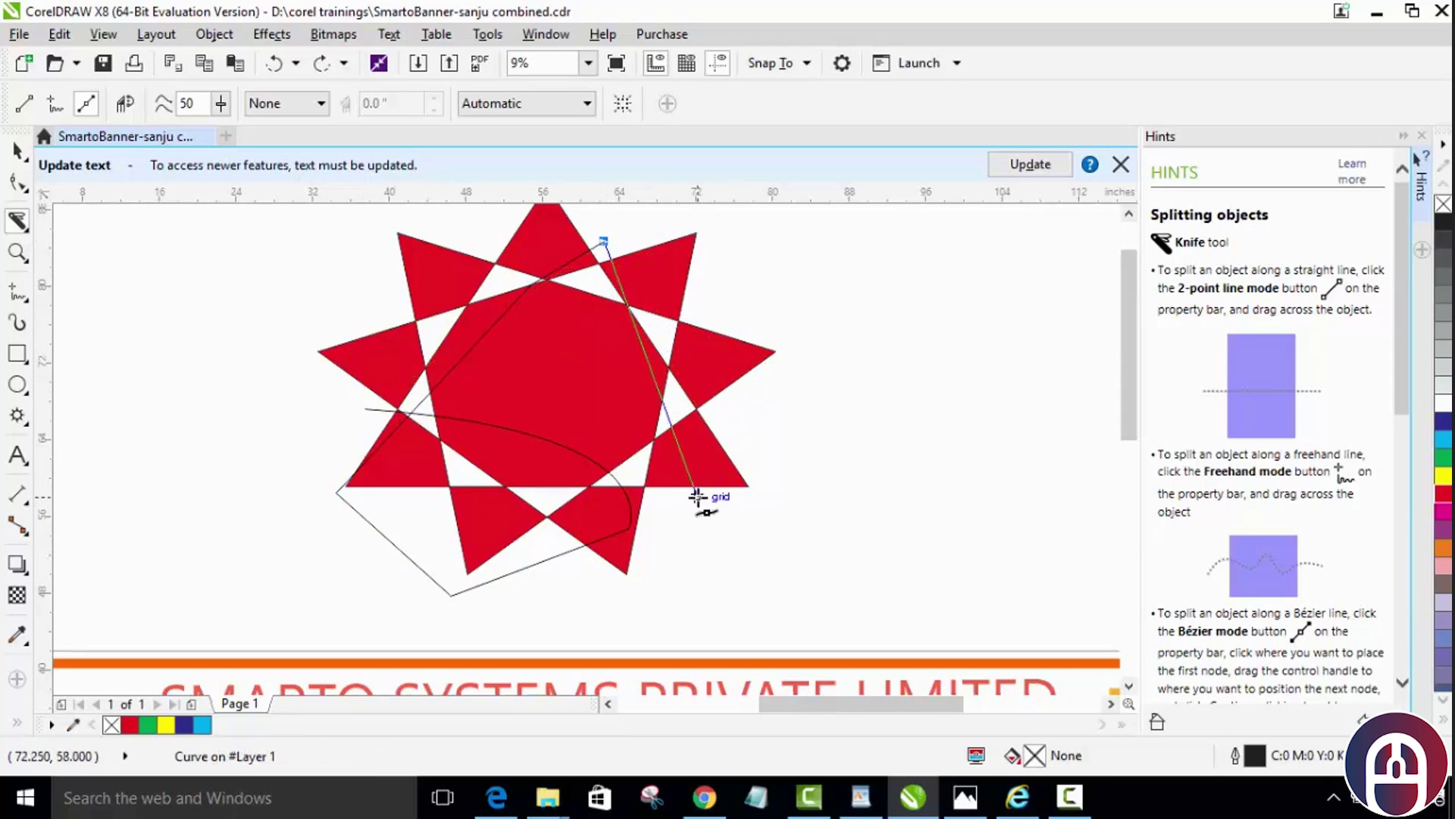
click(383, 410)
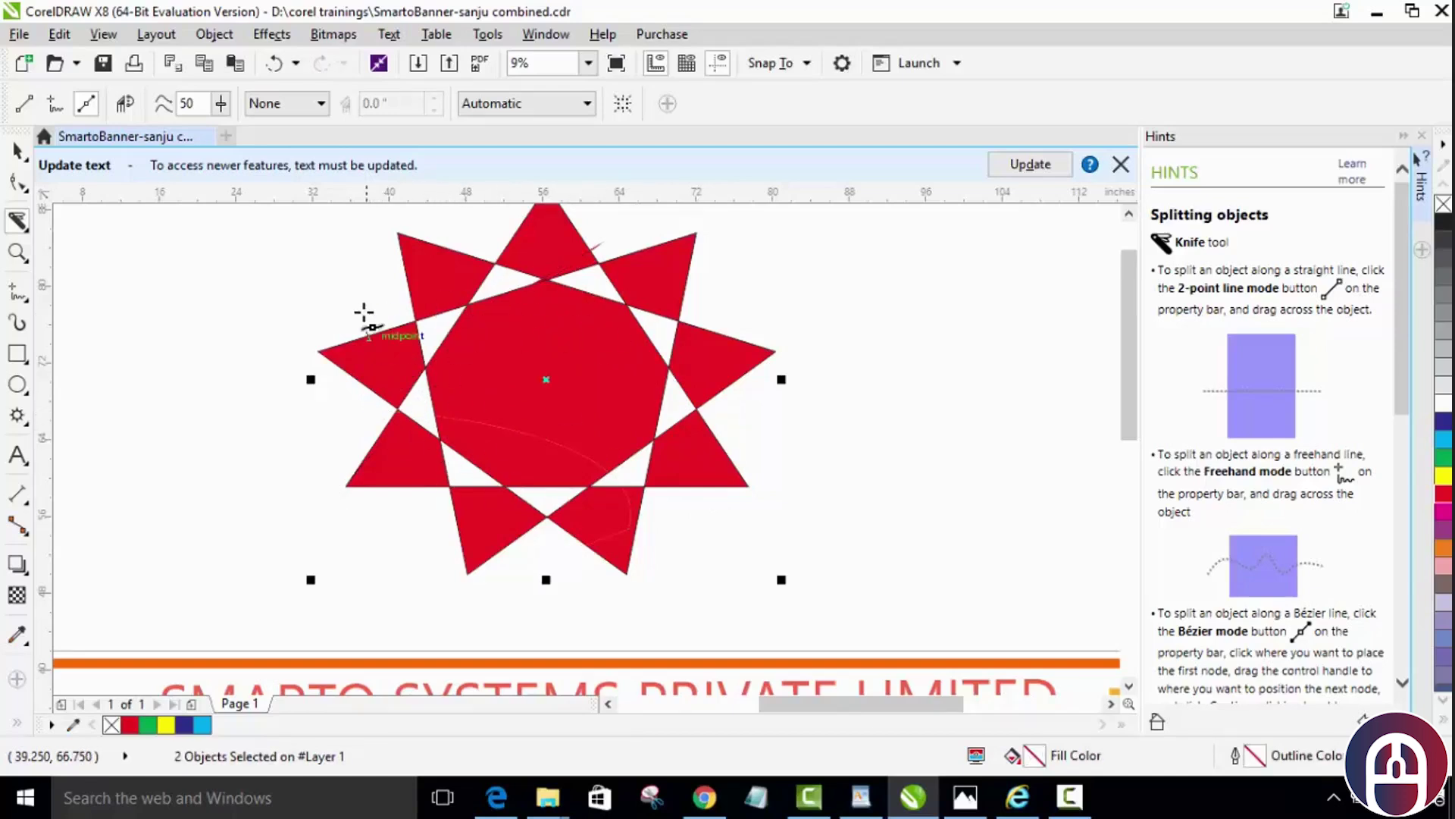
Step: Select only the cut-off lower-left part and move it to the right of the remaining star
click(15, 154)
click(512, 463)
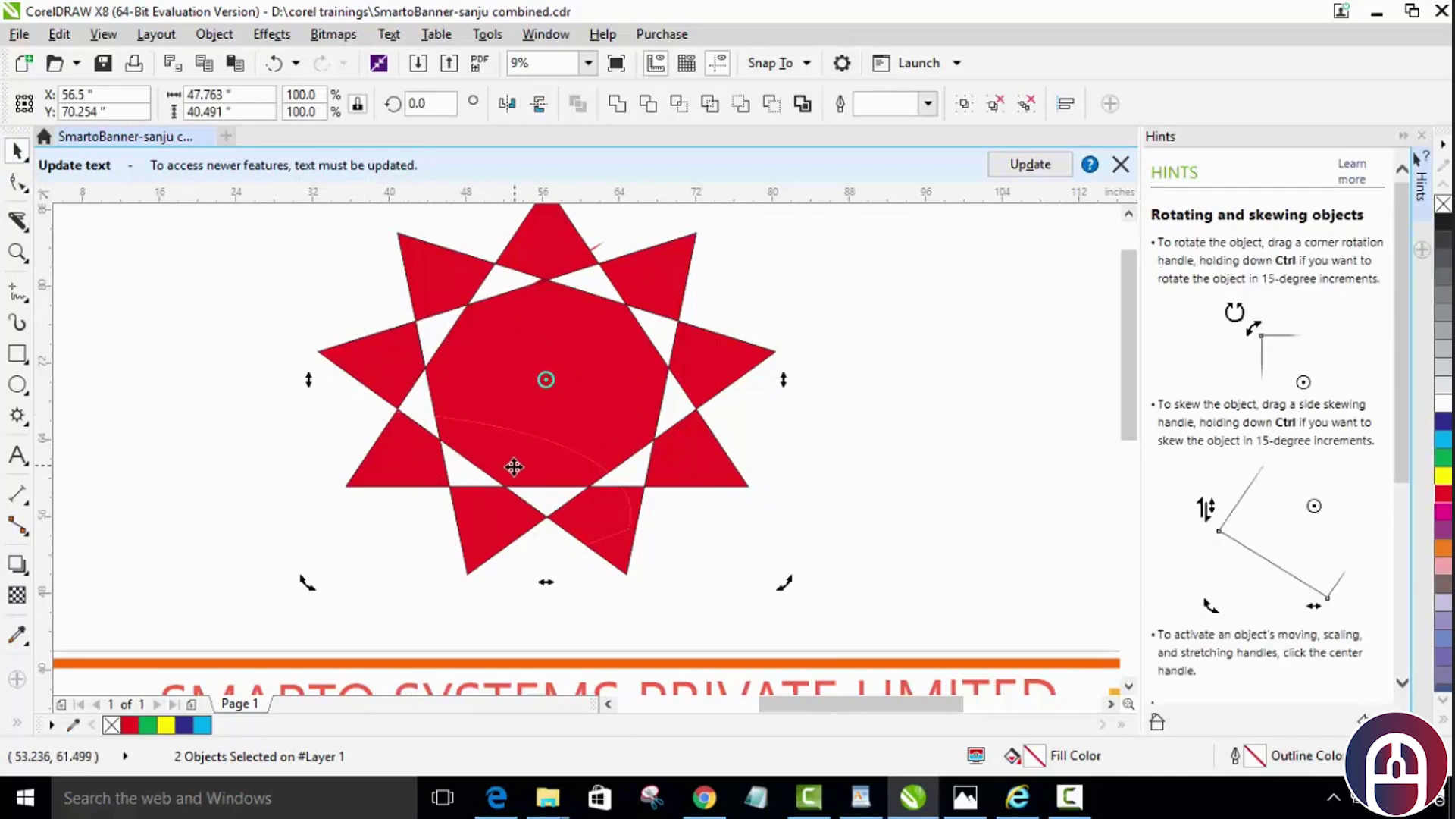
click(803, 451)
click(506, 485)
drag(504, 482, 905, 500)
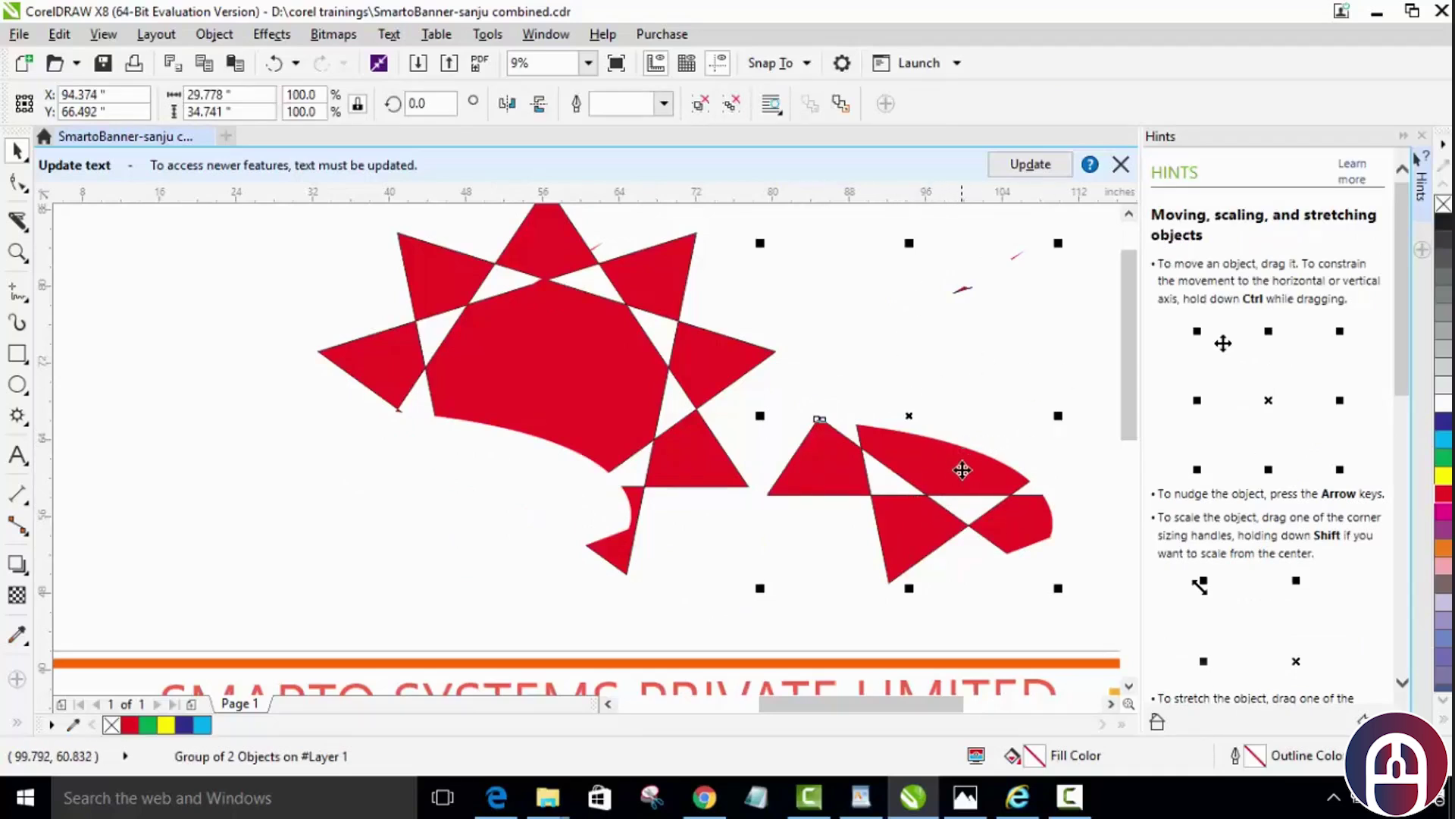
Step: Activate the Knife tool for another cut
click(18, 221)
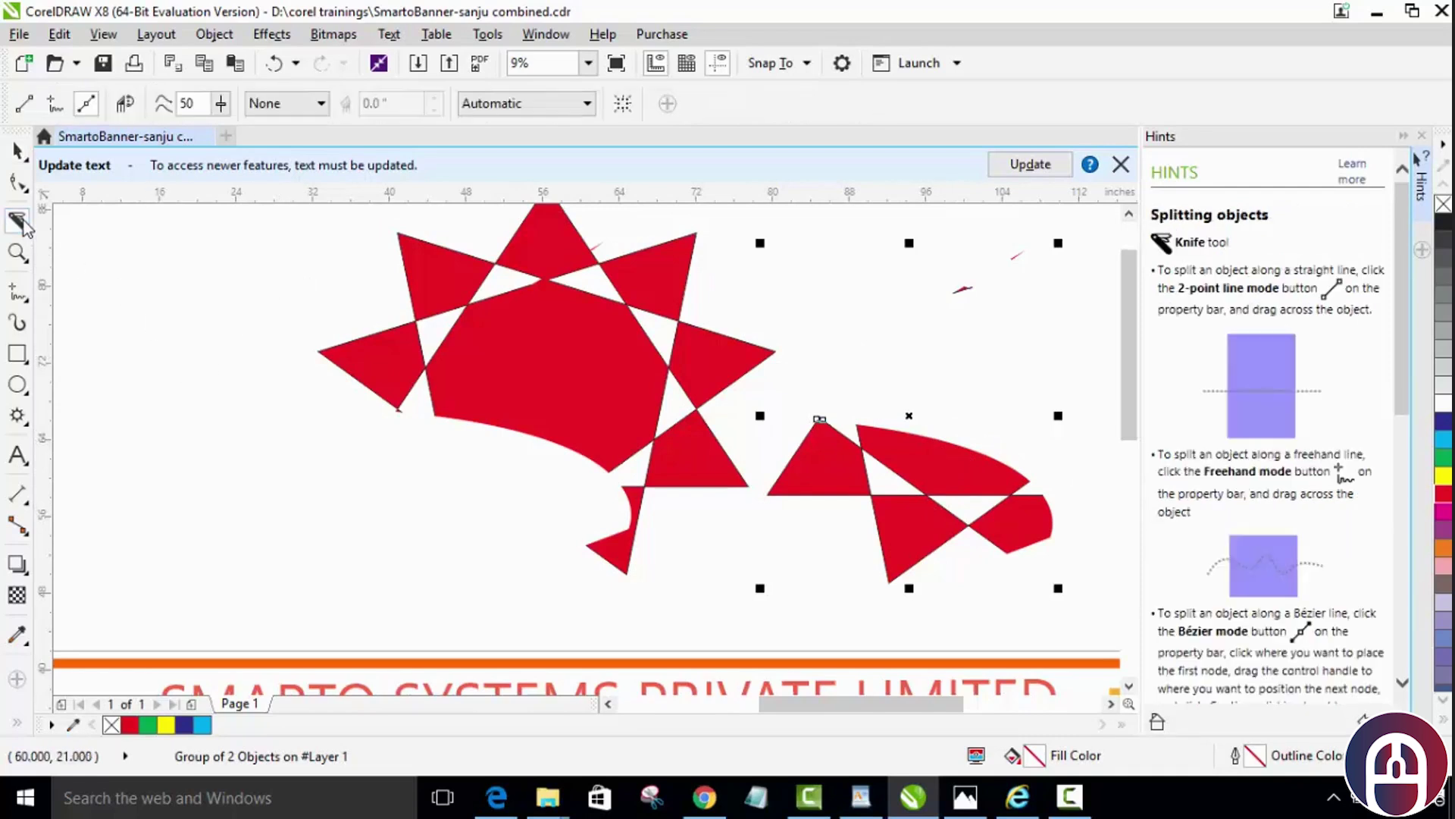